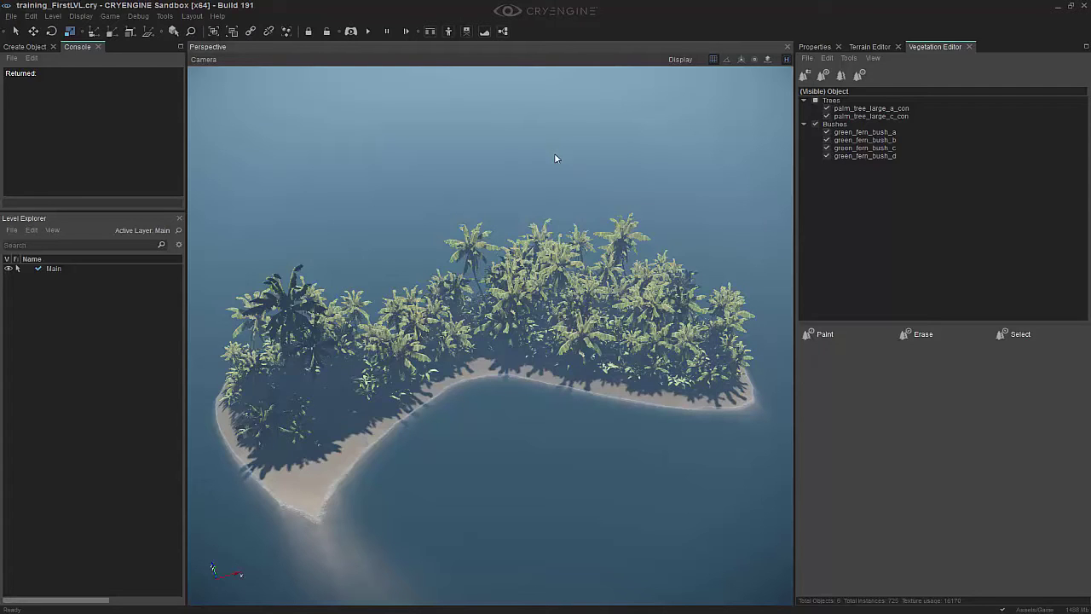
- Inspect the lighting and shadows among the island's palm trees and bushes, both up close and from the shore
{"action": "right_click_drag", "start_coordinate": [652, 226], "coordinate": [634, 251]}
{"action": "key", "text": "w"}
{"action": "scroll", "coordinate": [635, 252], "scroll_direction": "up", "scroll_amount": 6}
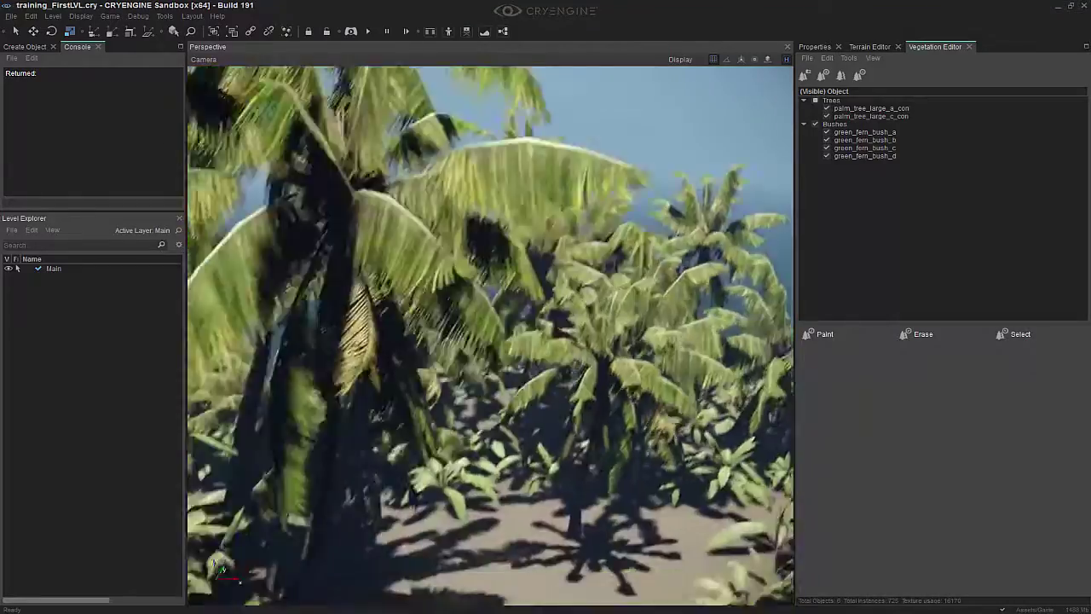
{"action": "key", "text": "w"}
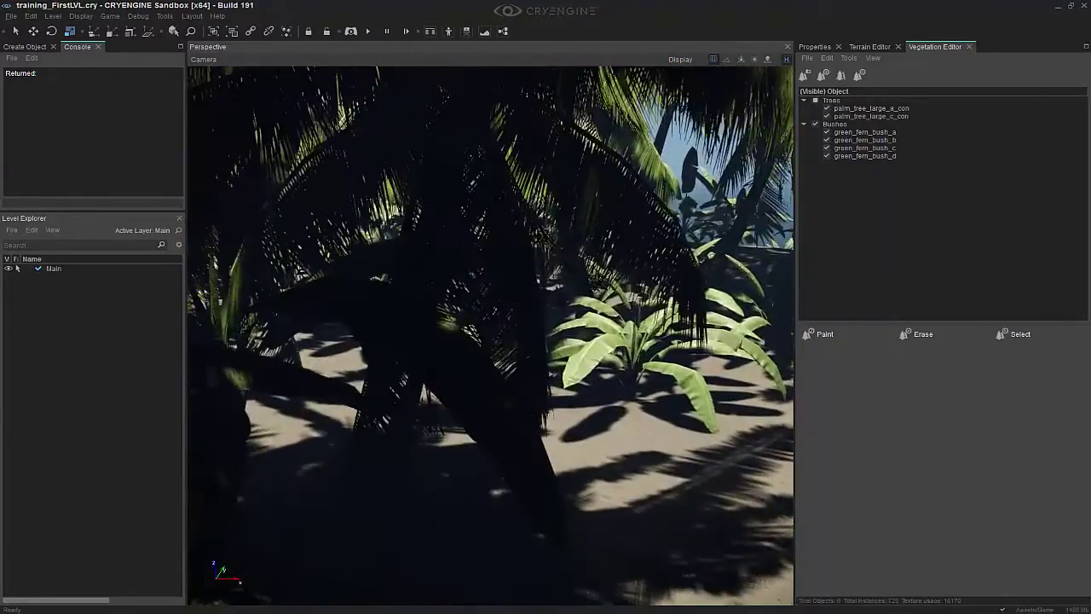
{"action": "key", "text": "w"}
{"action": "right_click_drag", "start_coordinate": [634, 251], "coordinate": [612, 383]}
{"action": "key", "text": "w"}
{"action": "key", "text": "s"}
{"action": "key", "text": "d"}
{"action": "key", "text": "s"}
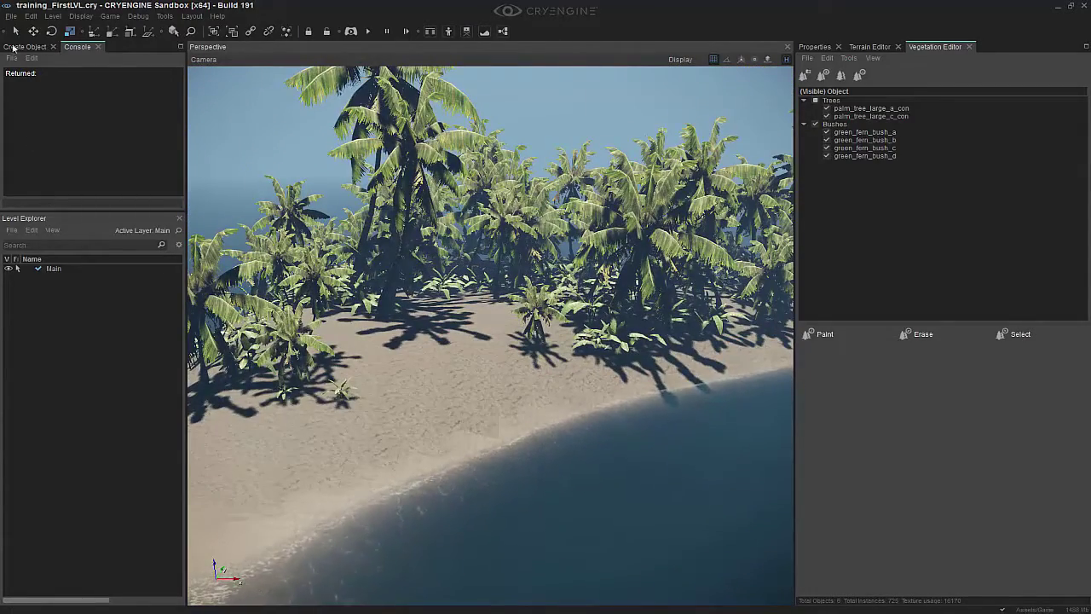
- Create an Environment Probe from the Misc object category and place it on the island
{"action": "left_click", "coordinate": [18, 48]}
{"action": "left_click", "coordinate": [9, 93]}
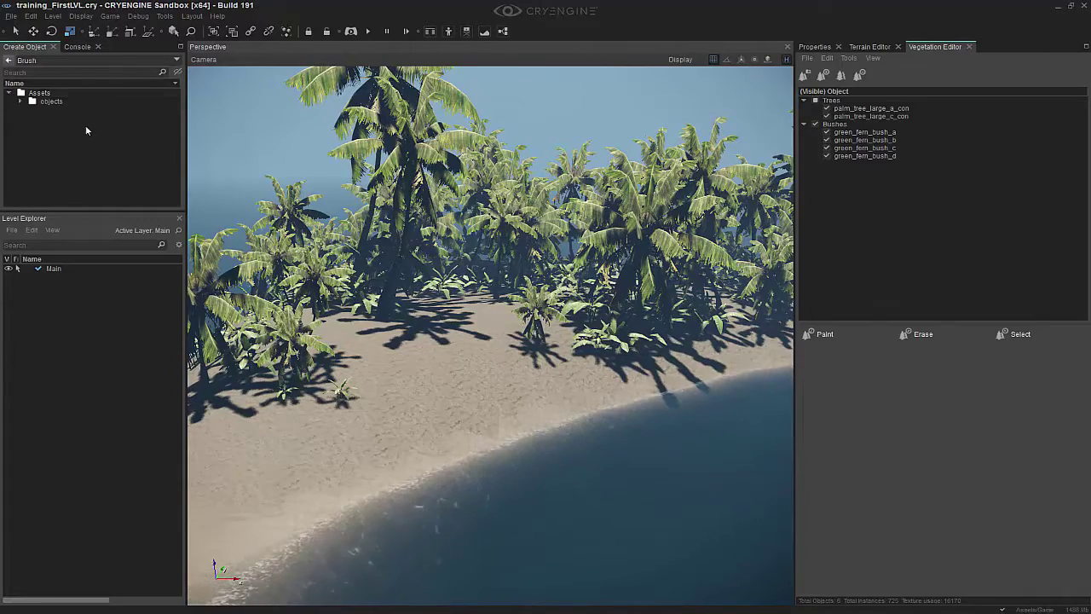
{"action": "left_click", "coordinate": [9, 62]}
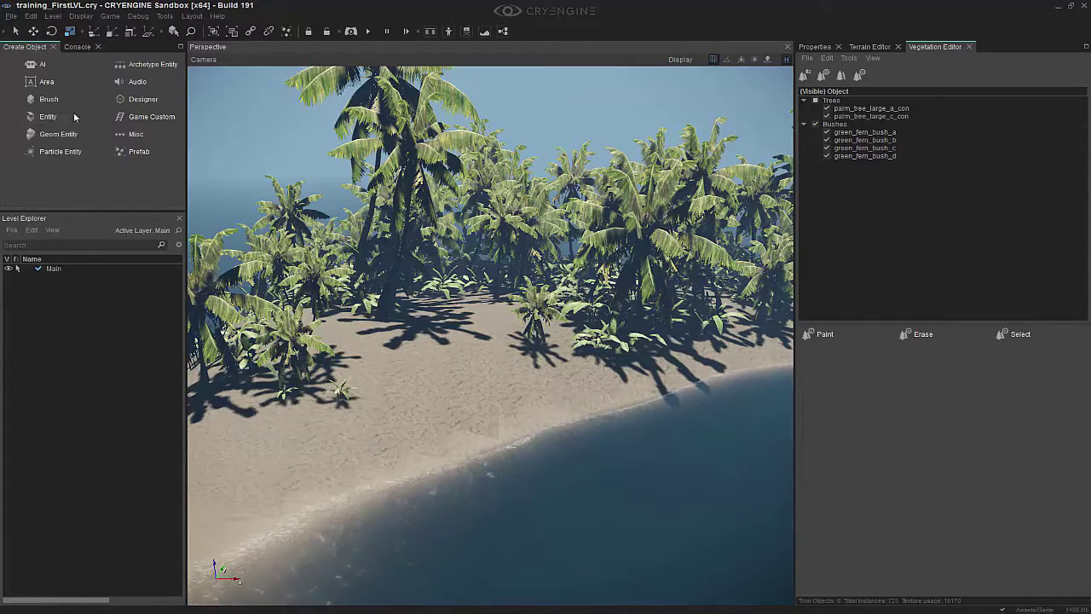
{"action": "left_click", "coordinate": [121, 134]}
{"action": "left_click", "coordinate": [128, 113]}
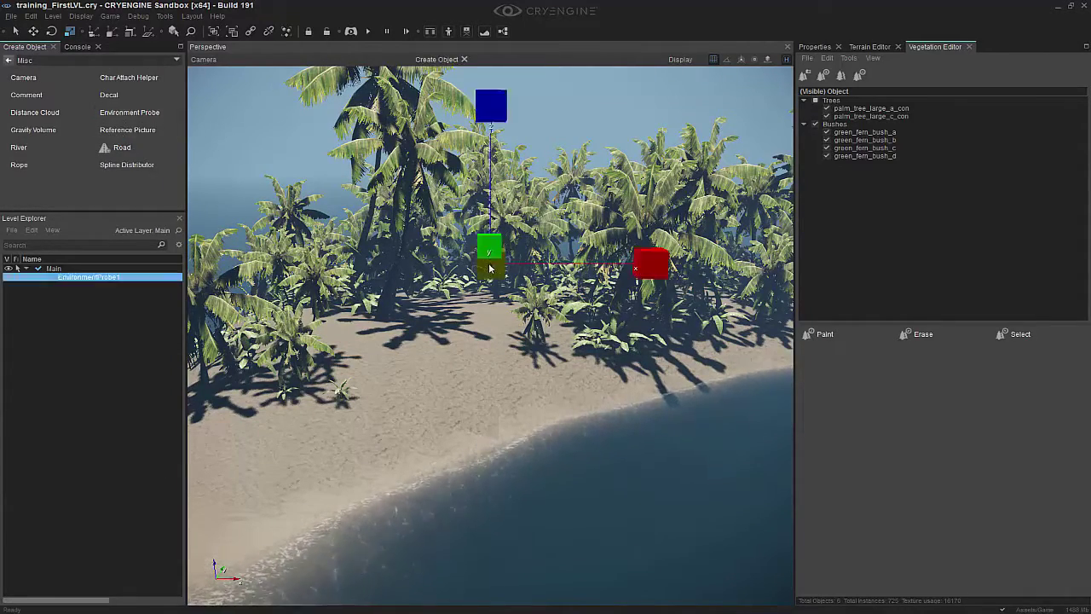
{"action": "left_click", "coordinate": [478, 344]}
- Raise the environment probe above the treetops and shift it along the island to position 48, 76, 41
{"action": "scroll", "coordinate": [500, 340], "scroll_direction": "down", "scroll_amount": 5}
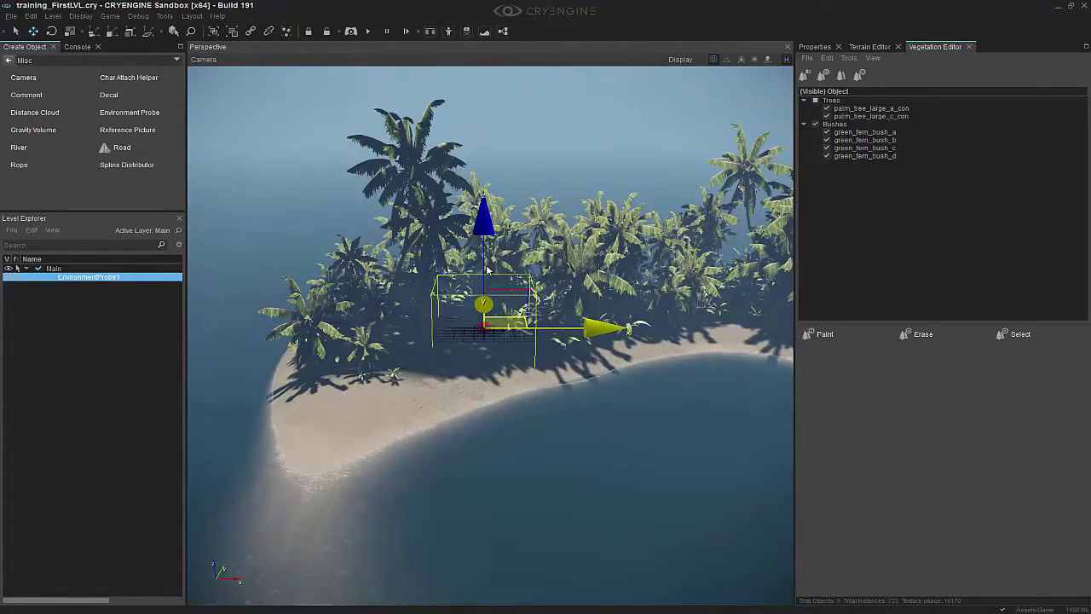
{"action": "left_click_drag", "start_coordinate": [489, 269], "coordinate": [496, 55]}
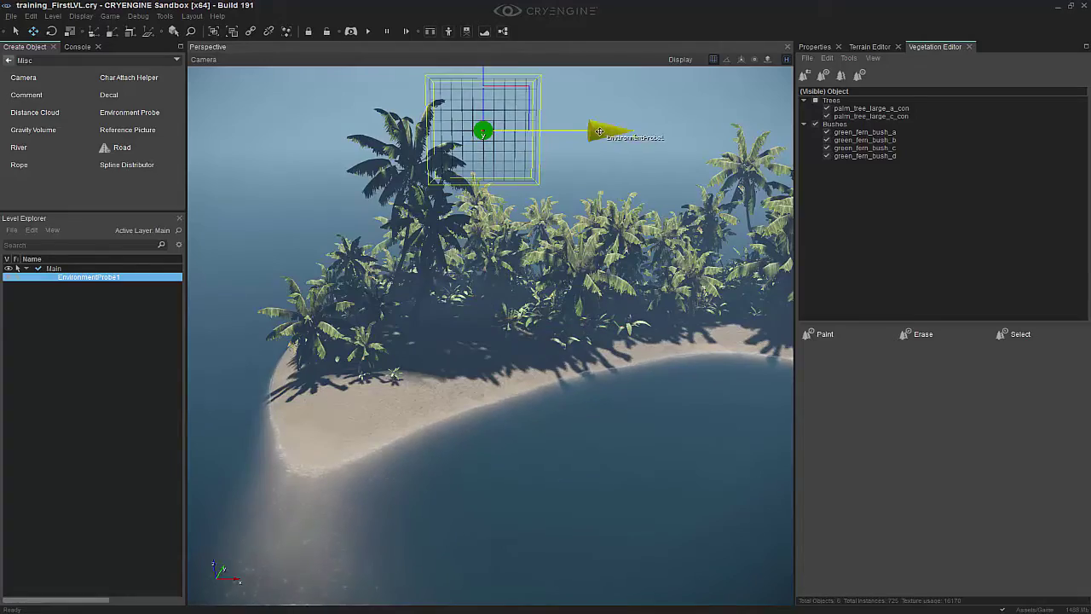
{"action": "left_click_drag", "start_coordinate": [603, 131], "coordinate": [755, 132]}
{"action": "mouse_move", "coordinate": [754, 132]}
{"action": "right_mouse_down"}
{"action": "mouse_move", "coordinate": [789, 115]}
{"action": "mouse_move", "coordinate": [772, 127]}
{"action": "right_mouse_up"}
{"action": "key", "text": "w"}
- Generate all cubemaps for the environment probe and set the probe to Active
{"action": "left_click", "coordinate": [826, 48]}
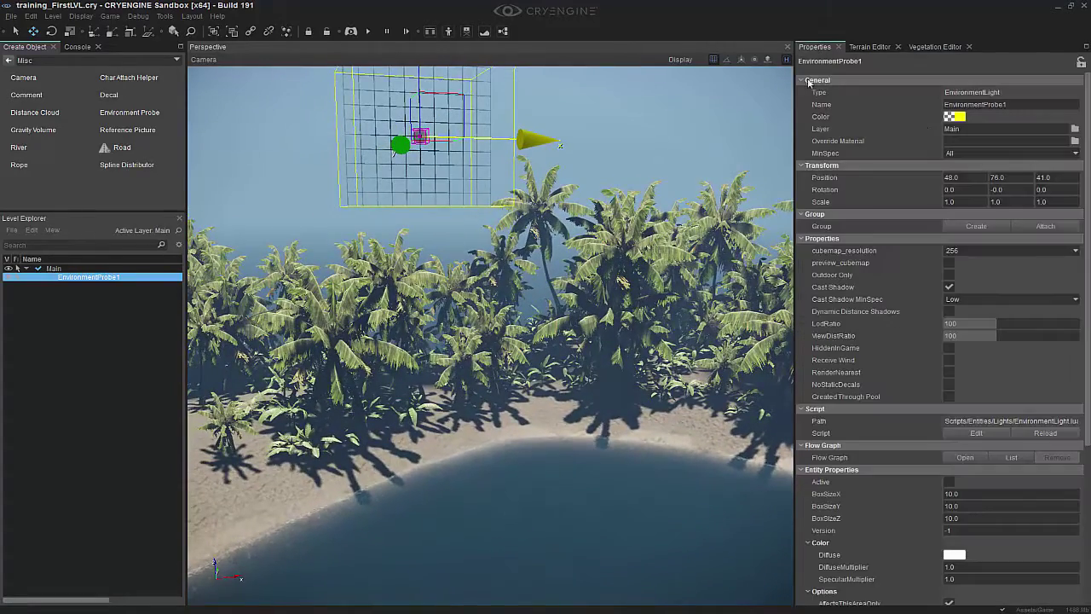
{"action": "scroll", "coordinate": [1086, 390], "scroll_direction": "down", "scroll_amount": 6}
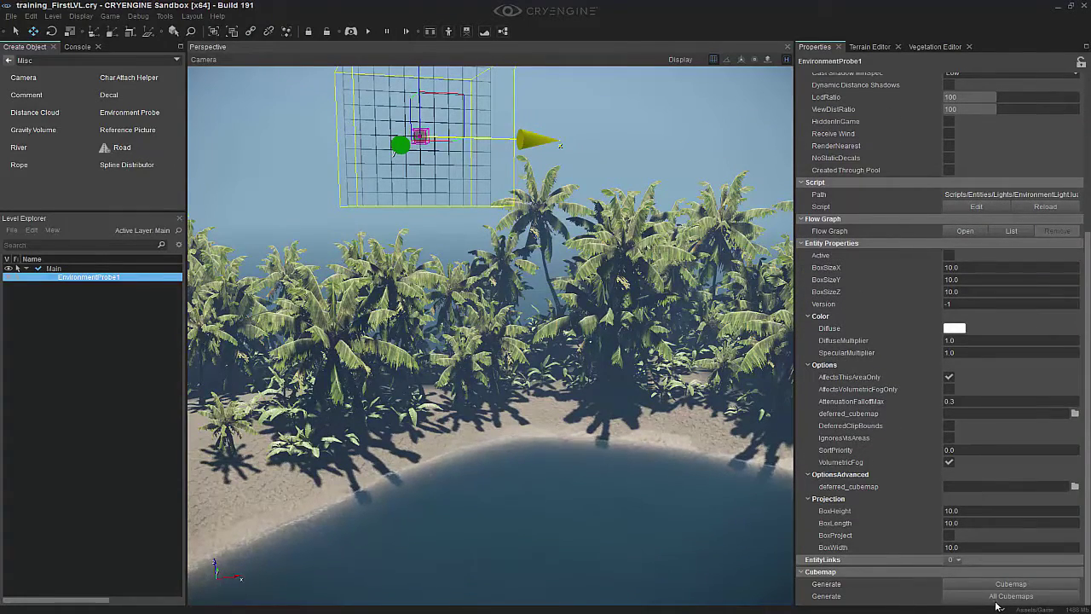
{"action": "left_click", "coordinate": [1009, 596]}
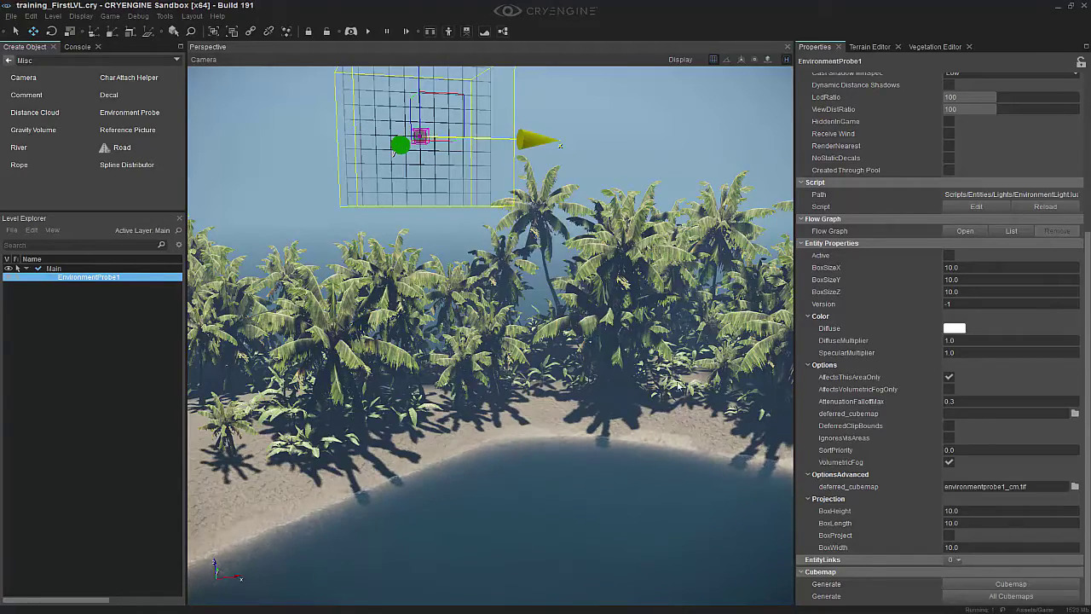
{"action": "left_click", "coordinate": [948, 255]}
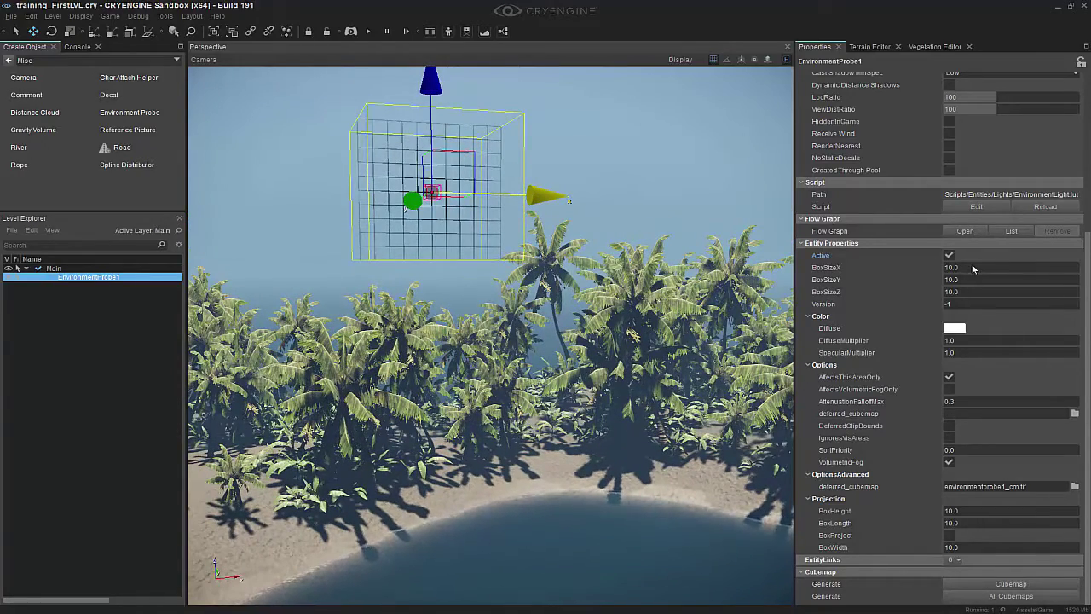
- Set the environment probe's BoxSizeX, BoxSizeY and BoxSizeZ to 1000 each
{"action": "left_click", "coordinate": [975, 268]}
{"action": "type", "text": "1000"}
{"action": "key", "text": "Return"}
{"action": "left_click", "coordinate": [983, 278]}
{"action": "type", "text": "1000"}
{"action": "key", "text": "Return"}
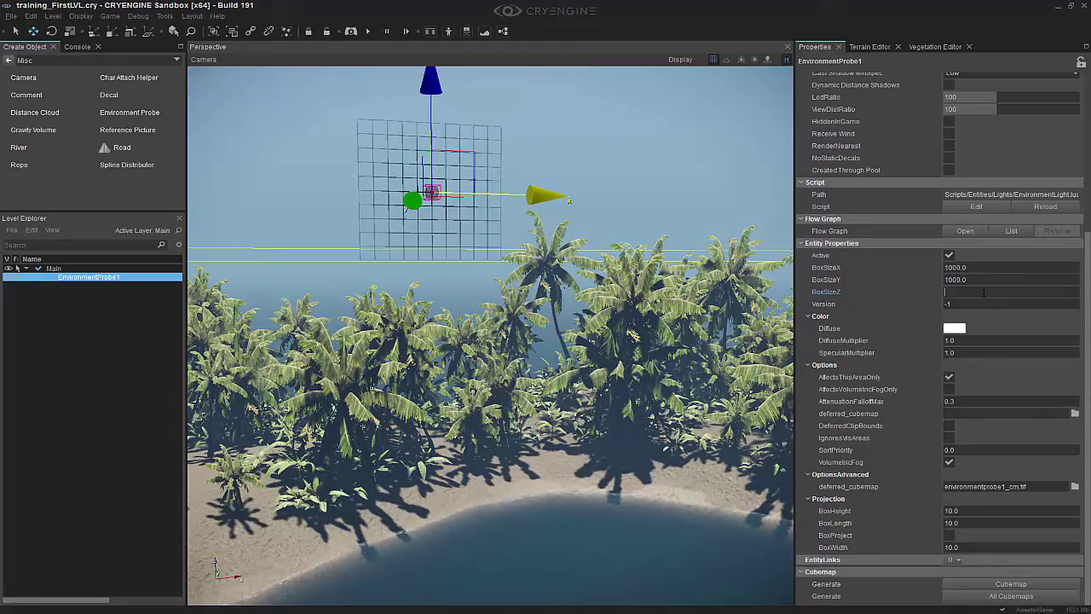
{"action": "left_click", "coordinate": [983, 293]}
{"action": "type", "text": "1000"}
{"action": "key", "text": "Return"}
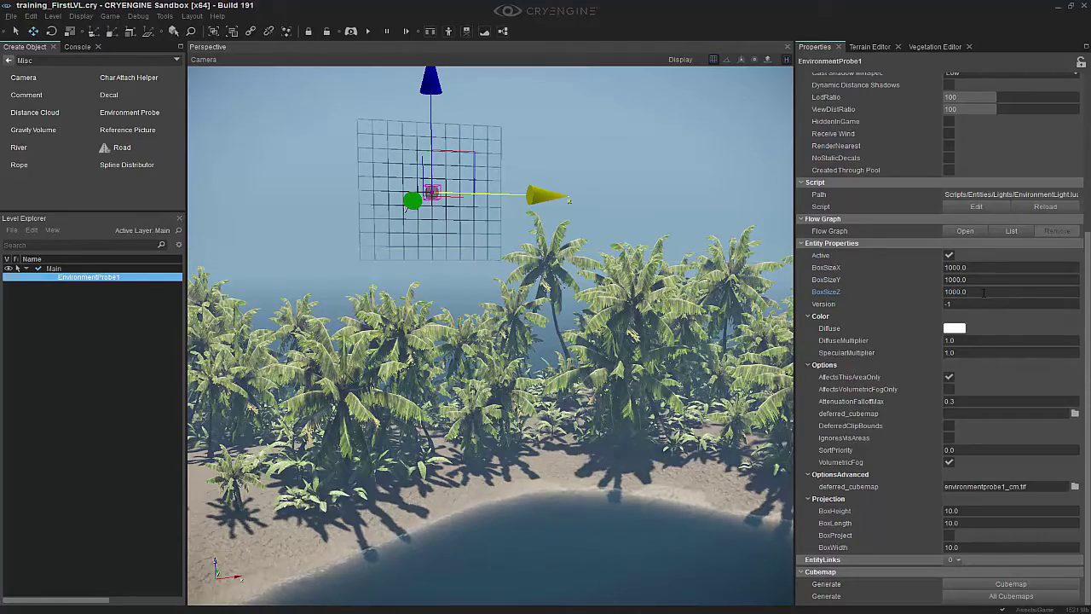
- Examine the ambient lighting in the shaded vegetation and across the whole island, and deselect the environment probe
{"action": "key", "text": "w"}
{"action": "right_click_drag", "start_coordinate": [623, 224], "coordinate": [521, 256]}
{"action": "key", "text": "w"}
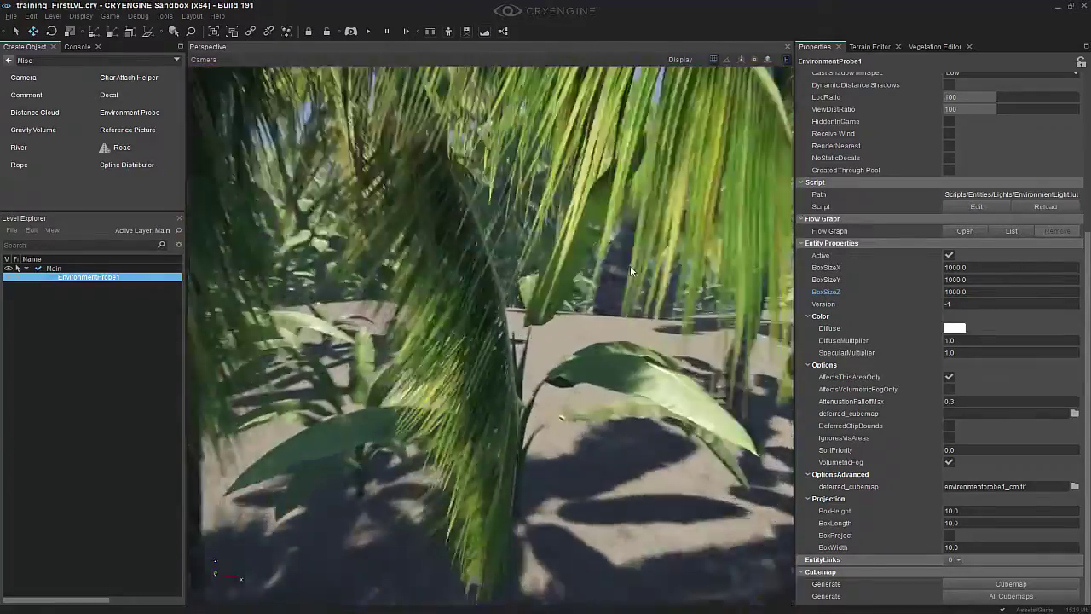
{"action": "key", "text": "w"}
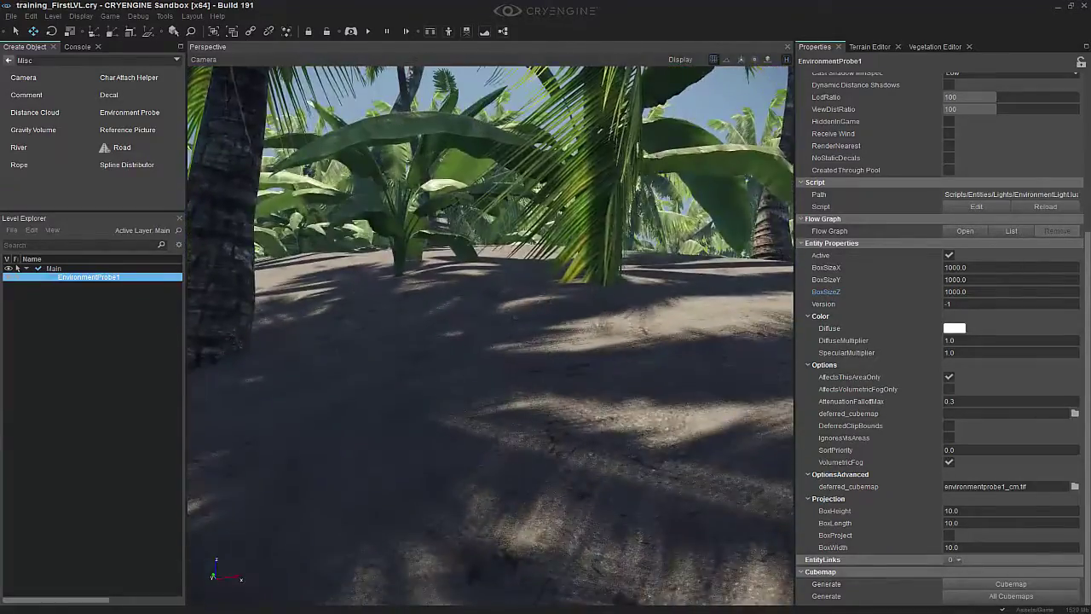
{"action": "key", "text": "s"}
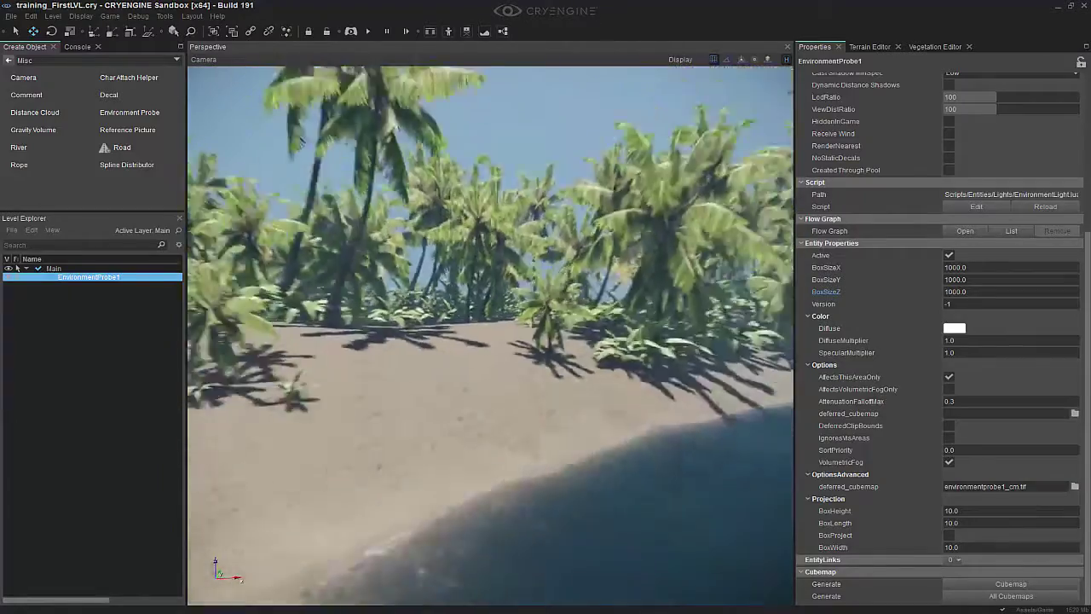
{"action": "key", "text": "s"}
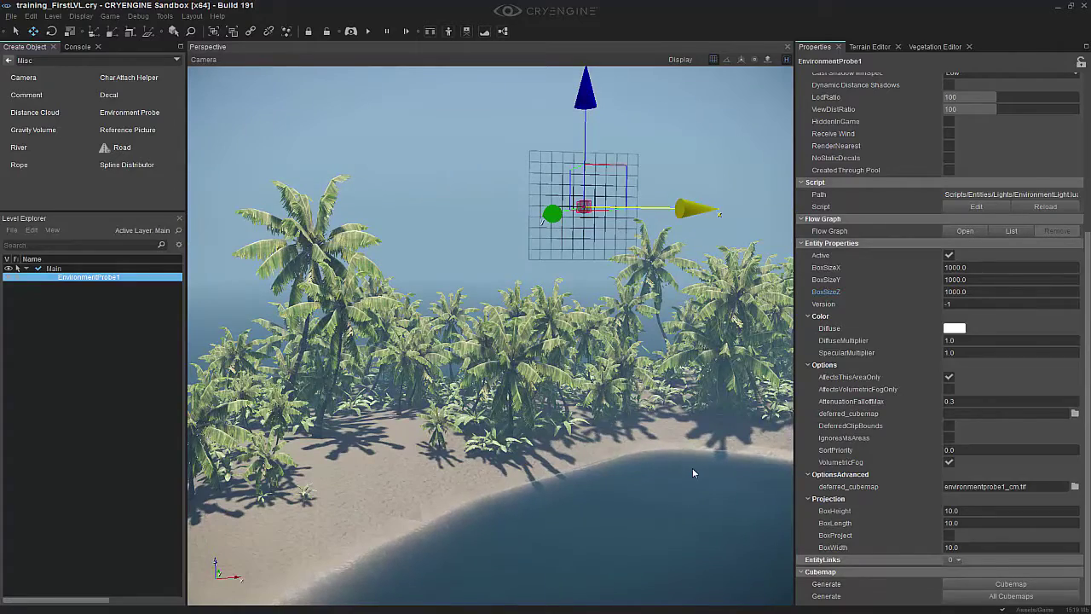
{"action": "right_click_drag", "start_coordinate": [595, 433], "coordinate": [587, 504]}
{"action": "key", "text": "s"}
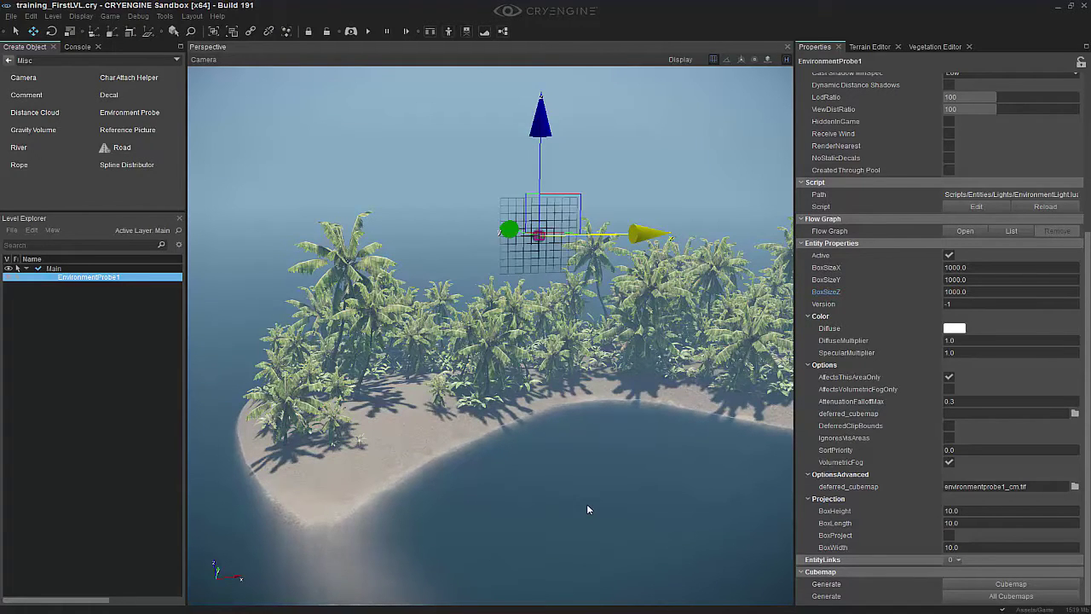
{"action": "scroll", "coordinate": [555, 468], "scroll_direction": "up", "scroll_amount": 1}
{"action": "left_click", "coordinate": [555, 468]}
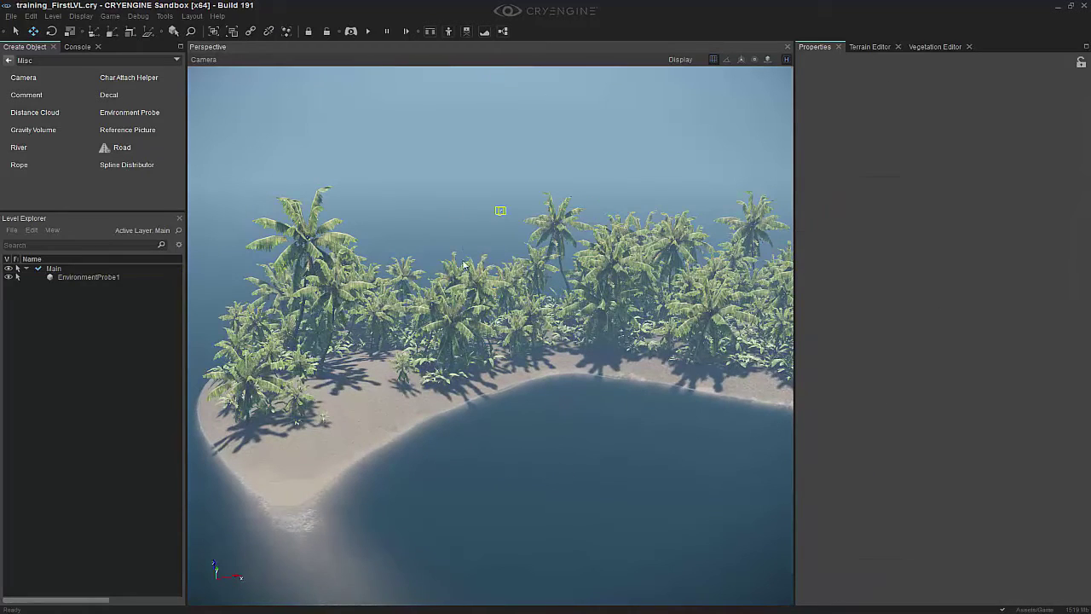
- Open Level Settings, dock it alongside the Vegetation Editor and show the Total_Illumination_v2 settings
{"action": "left_click", "coordinate": [163, 16]}
{"action": "mouse_move", "coordinate": [291, 31]}
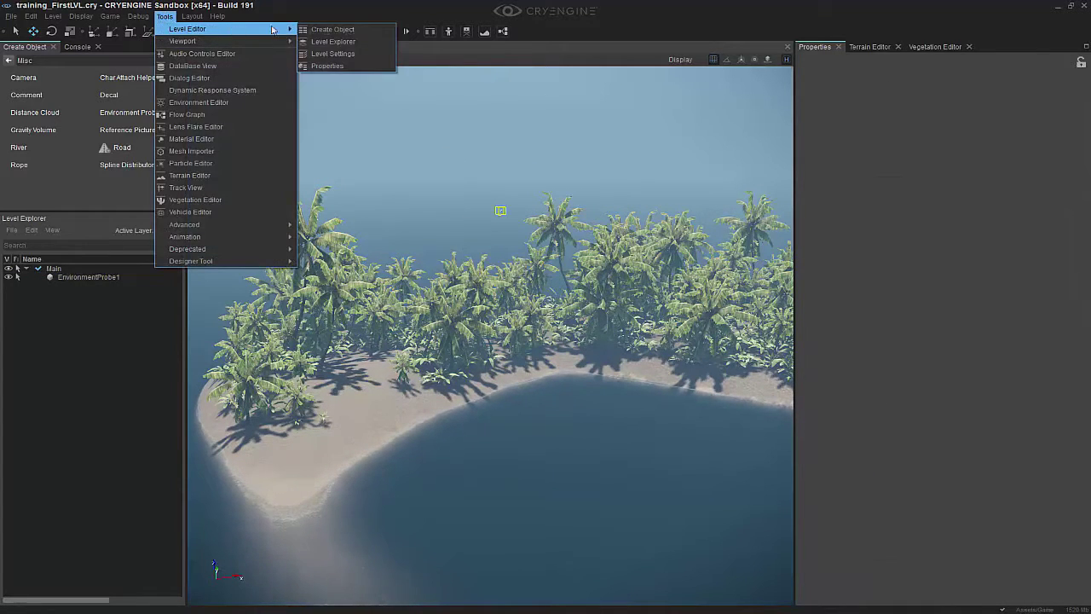
{"action": "left_click", "coordinate": [333, 53]}
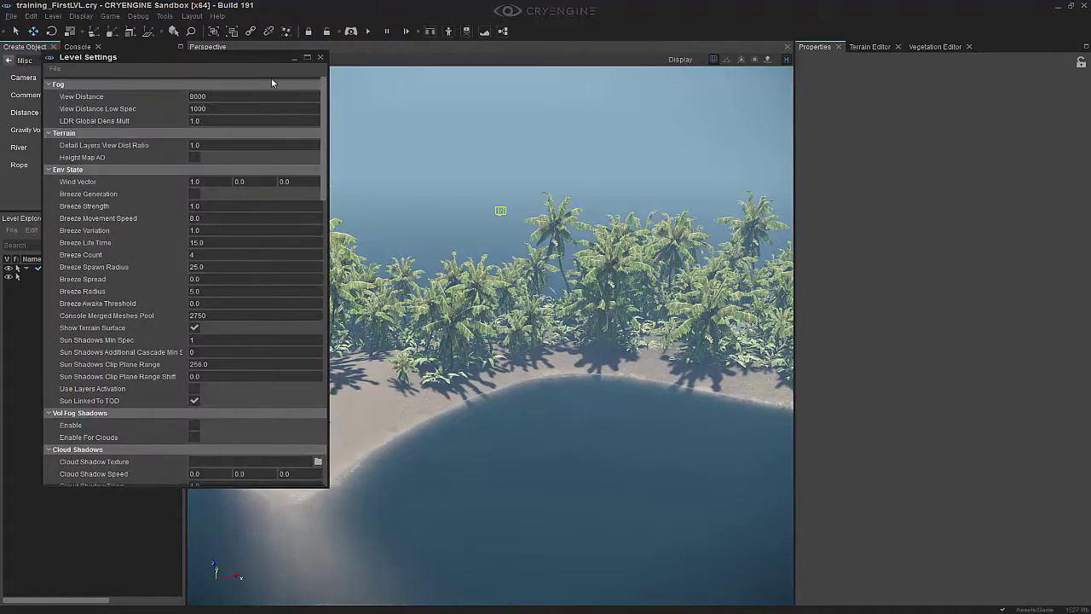
{"action": "left_click_drag", "start_coordinate": [85, 56], "coordinate": [941, 323]}
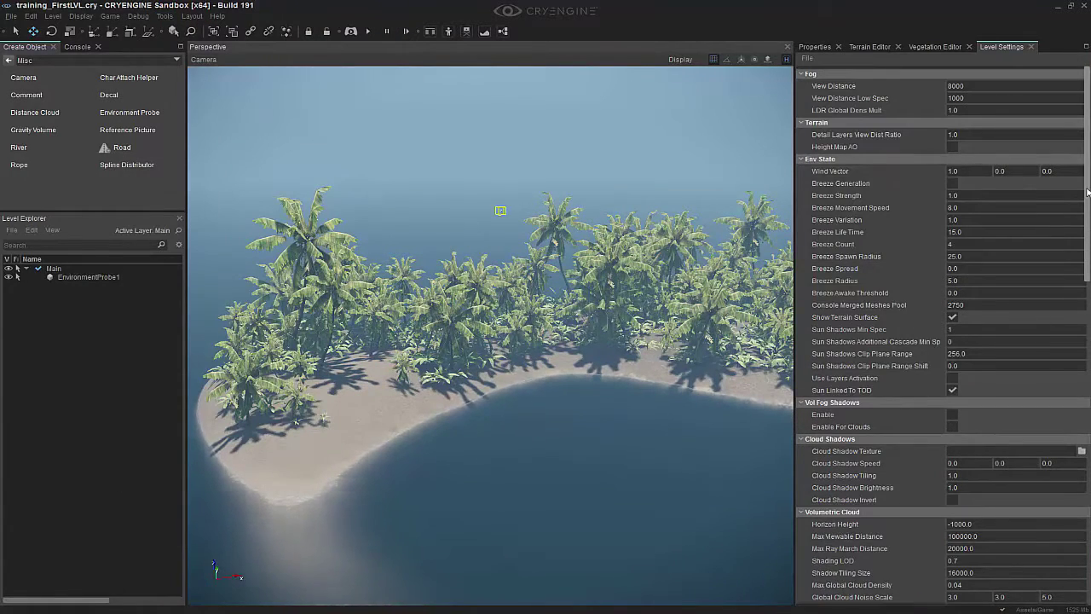
{"action": "left_click_drag", "start_coordinate": [1087, 192], "coordinate": [1089, 518]}
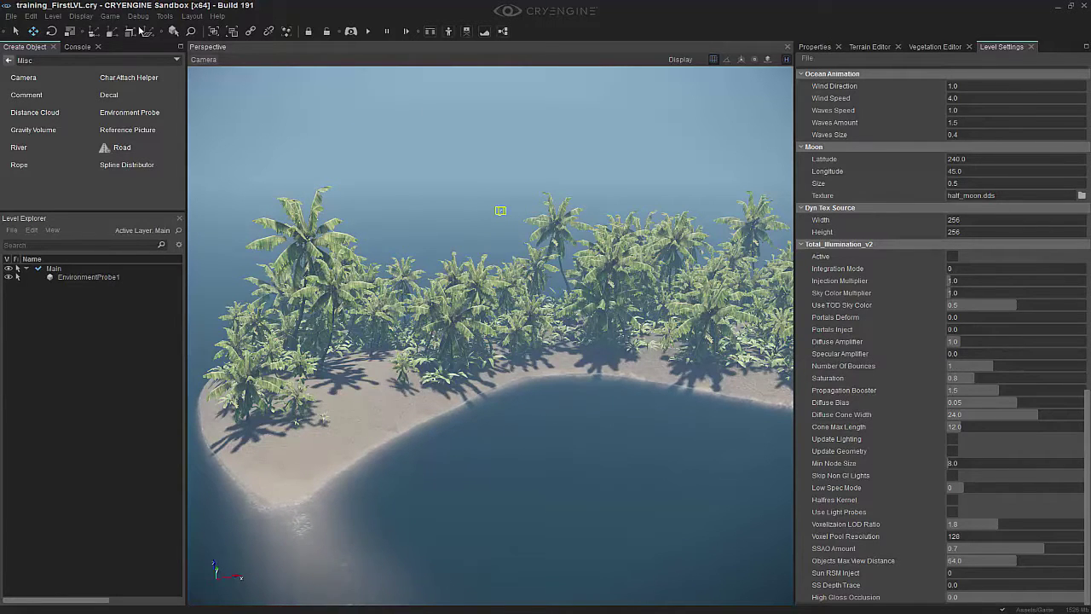
- Check the Total Illumination option in the experimental lighting preferences and close the preferences
{"action": "left_click", "coordinate": [29, 16]}
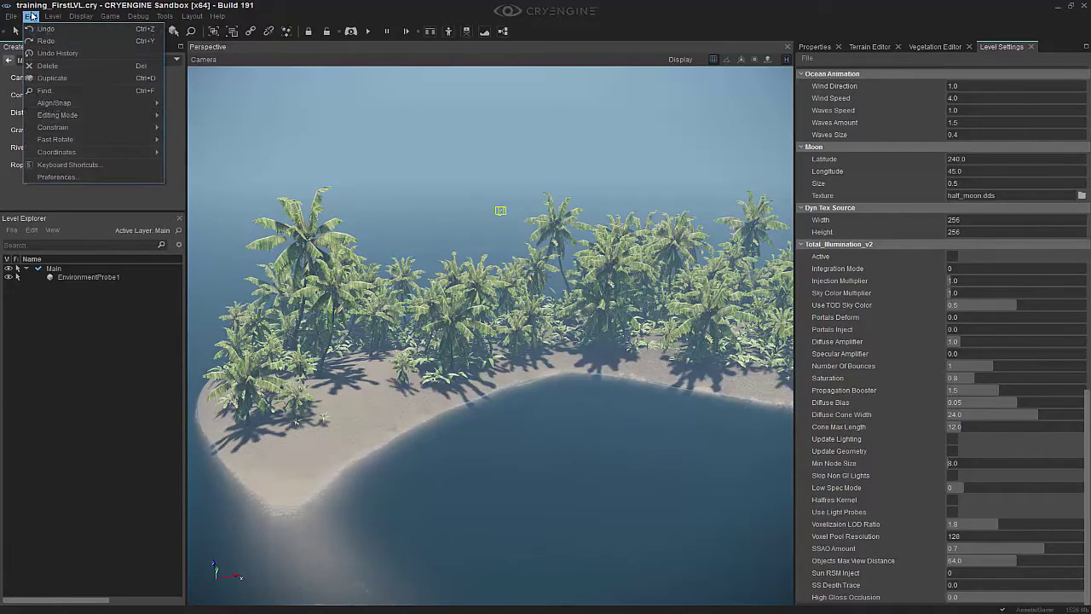
{"action": "left_click", "coordinate": [91, 176]}
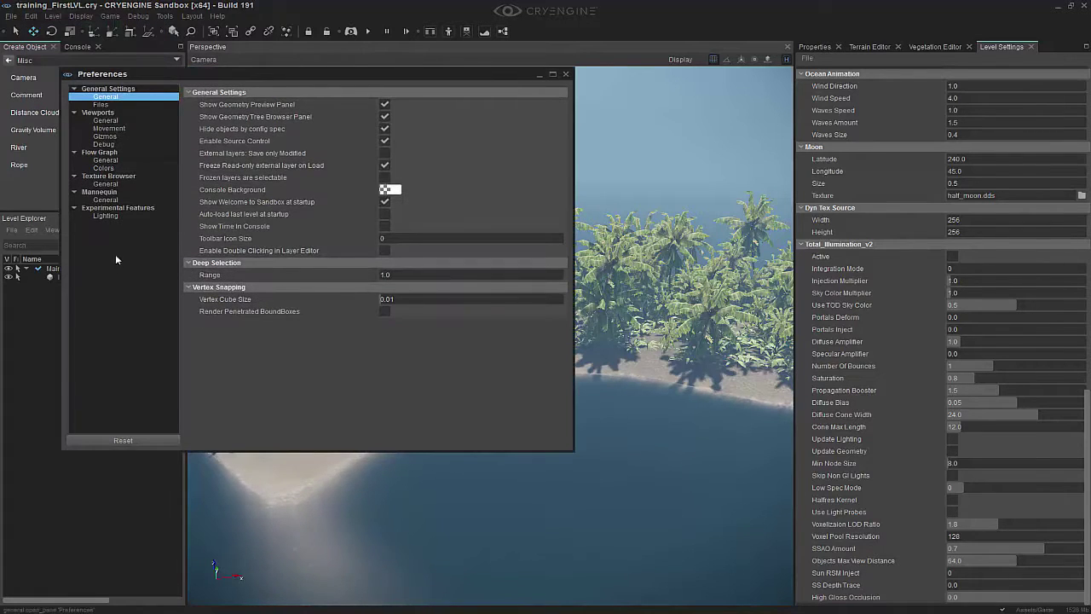
{"action": "left_click", "coordinate": [111, 216]}
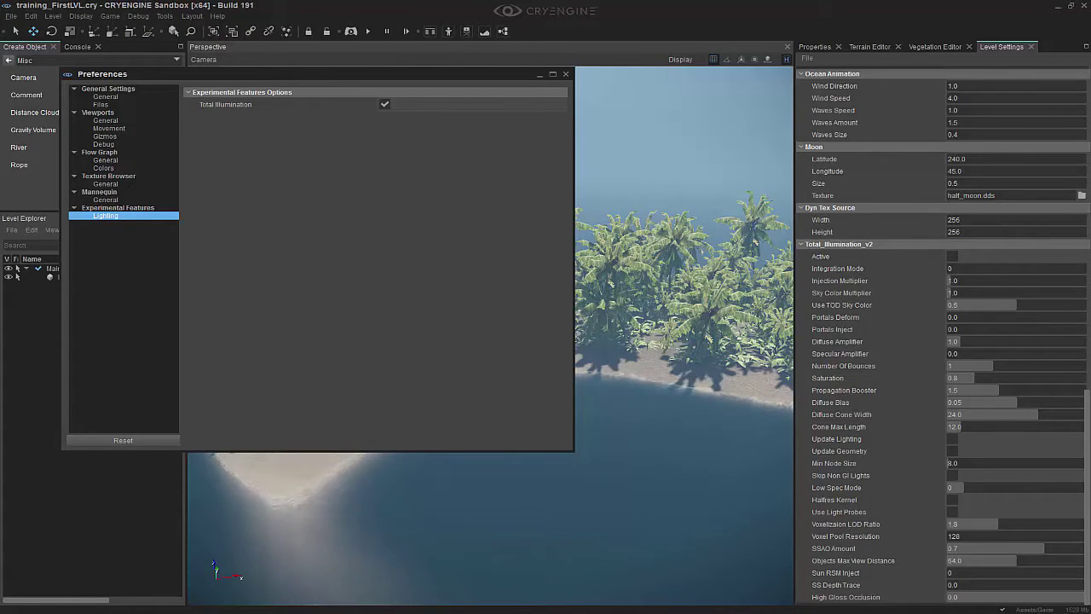
{"action": "left_click", "coordinate": [567, 75]}
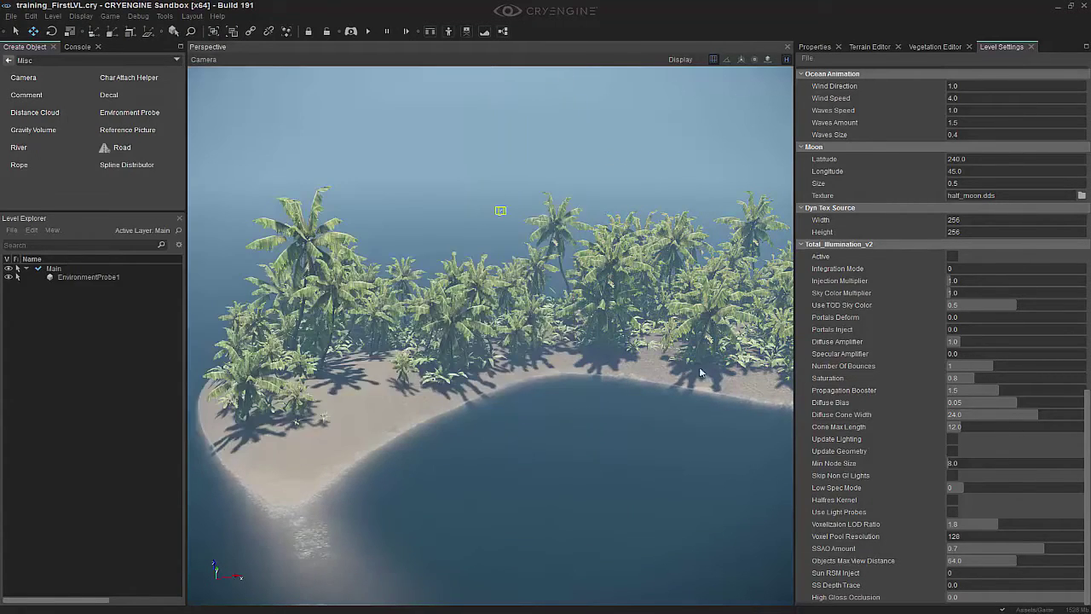
- Bring the palm trees by the shore into view and activate Total_Illumination_v2 in the level settings
{"action": "key", "text": "w"}
{"action": "right_click_drag", "start_coordinate": [684, 392], "coordinate": [656, 426]}
{"action": "scroll", "coordinate": [549, 285], "scroll_direction": "down", "scroll_amount": 5}
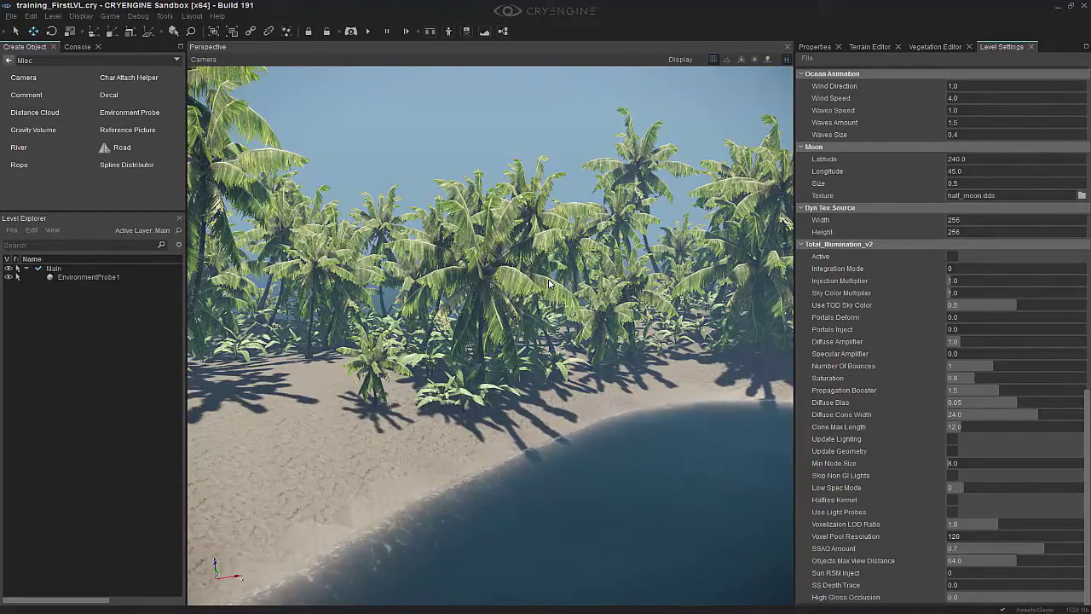
{"action": "key", "text": "s"}
{"action": "right_click_drag", "start_coordinate": [549, 285], "coordinate": [607, 252]}
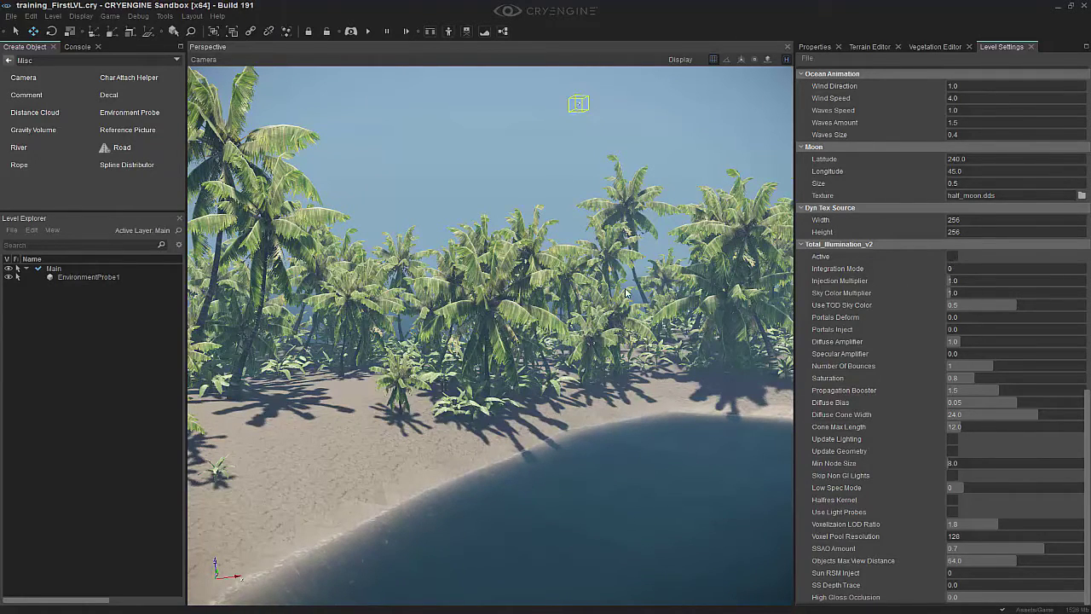
{"action": "key", "text": "ctrl+y"}
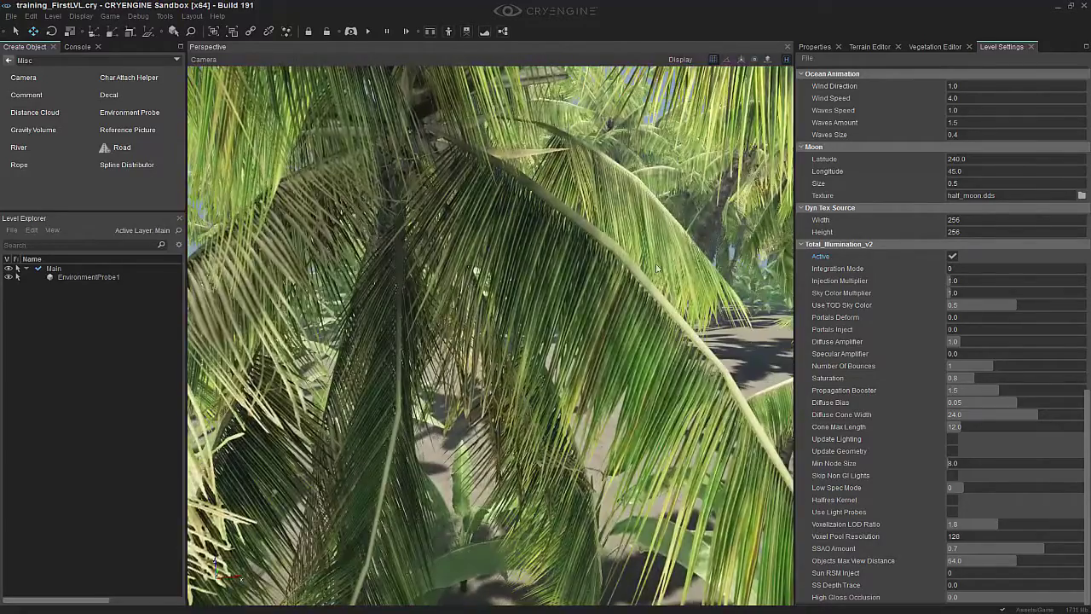
- Examine the Total Illumination effect on the palm fronds, trunks and shaded ground, from close up and from the shore
{"action": "mouse_move", "coordinate": [656, 268]}
{"action": "right_mouse_down"}
{"action": "mouse_move", "coordinate": [656, 320]}
{"action": "mouse_move", "coordinate": [708, 273]}
{"action": "right_mouse_up"}
{"action": "right_click_drag", "start_coordinate": [460, 447], "coordinate": [301, 477]}
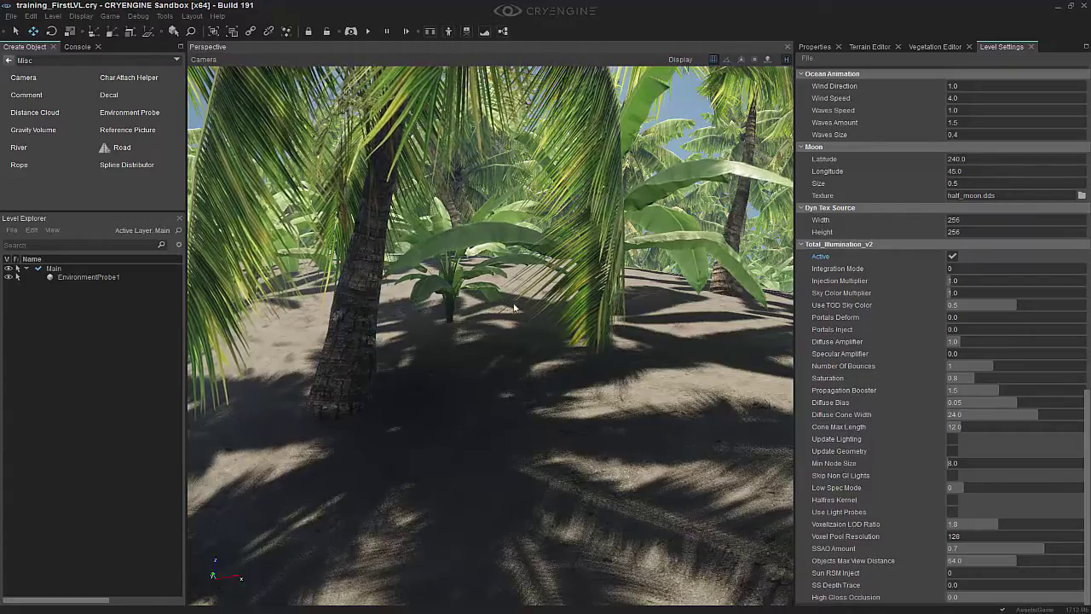
{"action": "key", "text": "w"}
{"action": "right_click_drag", "start_coordinate": [389, 332], "coordinate": [566, 433]}
{"action": "key", "text": "w"}
{"action": "key", "text": "s"}
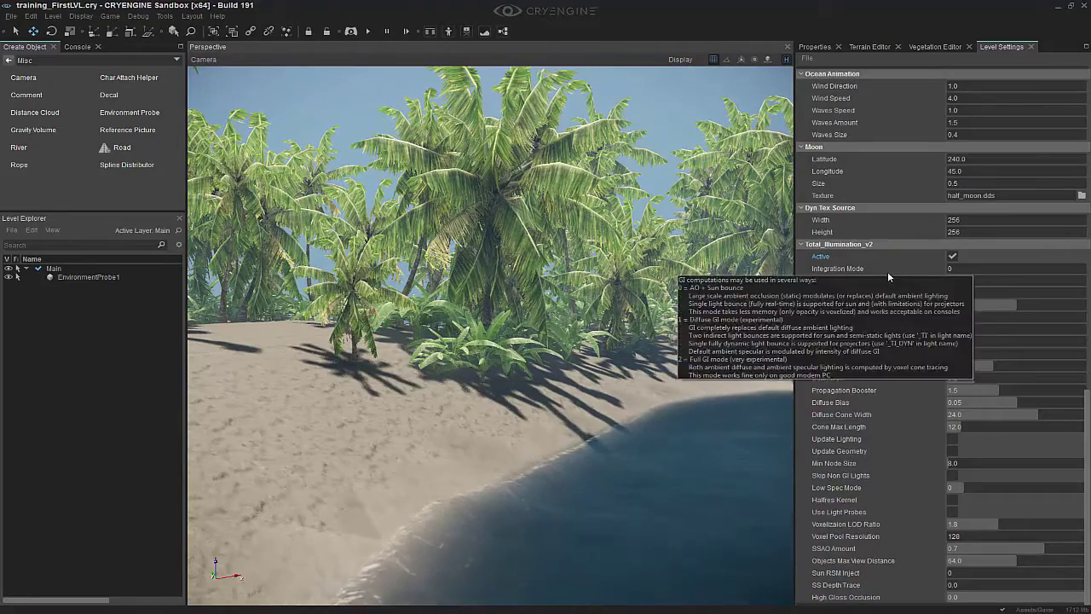
- Set Total Illumination's Integration Mode to 2 and inspect its effect on the shaded ground beneath the palms
{"action": "mouse_move", "coordinate": [977, 270]}
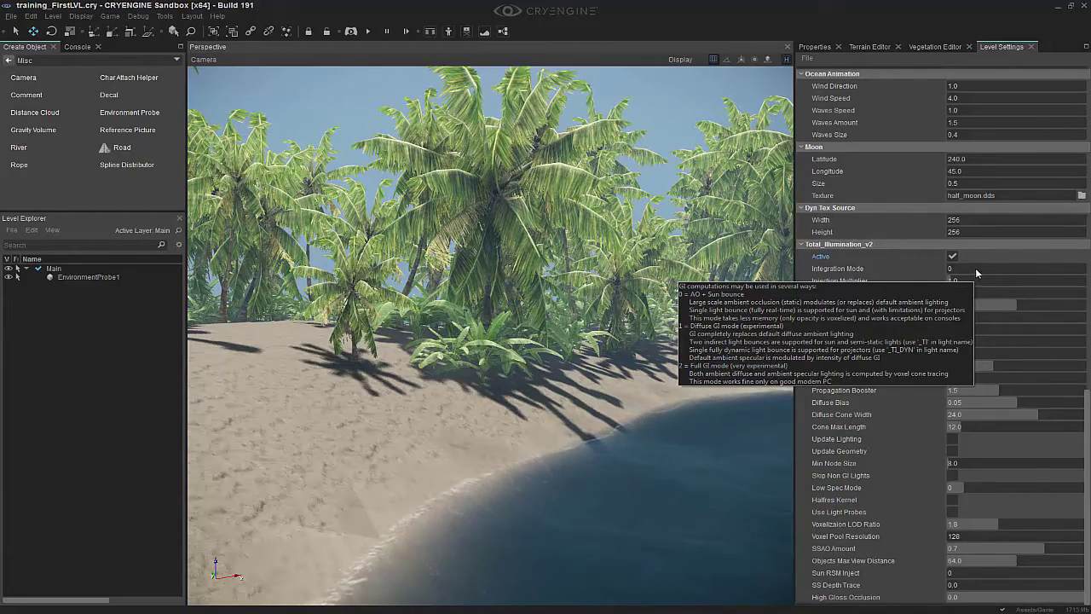
{"action": "left_click", "coordinate": [977, 269]}
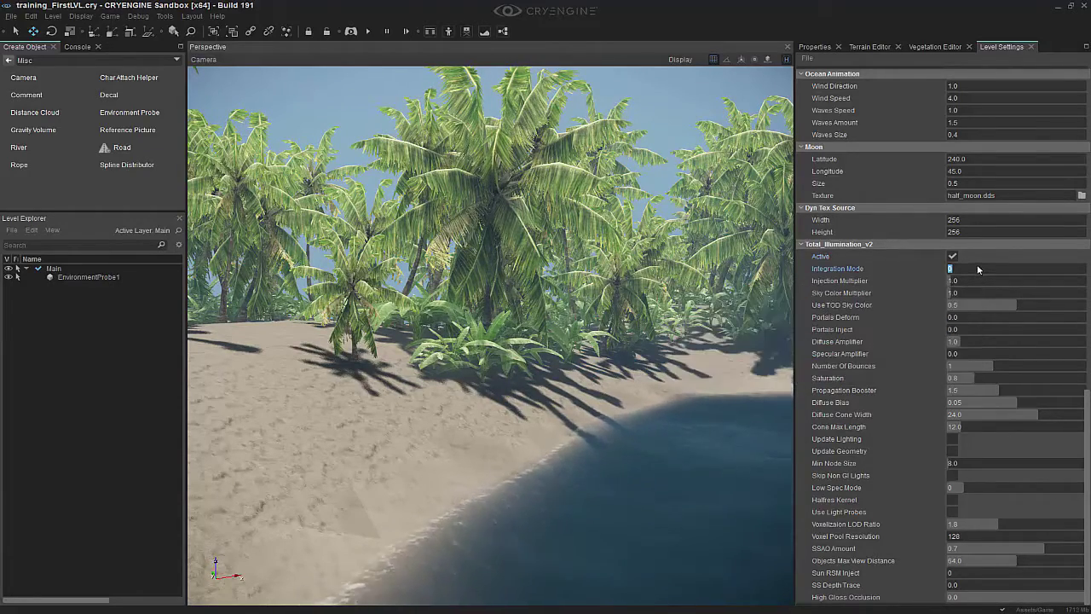
{"action": "key", "text": "Return"}
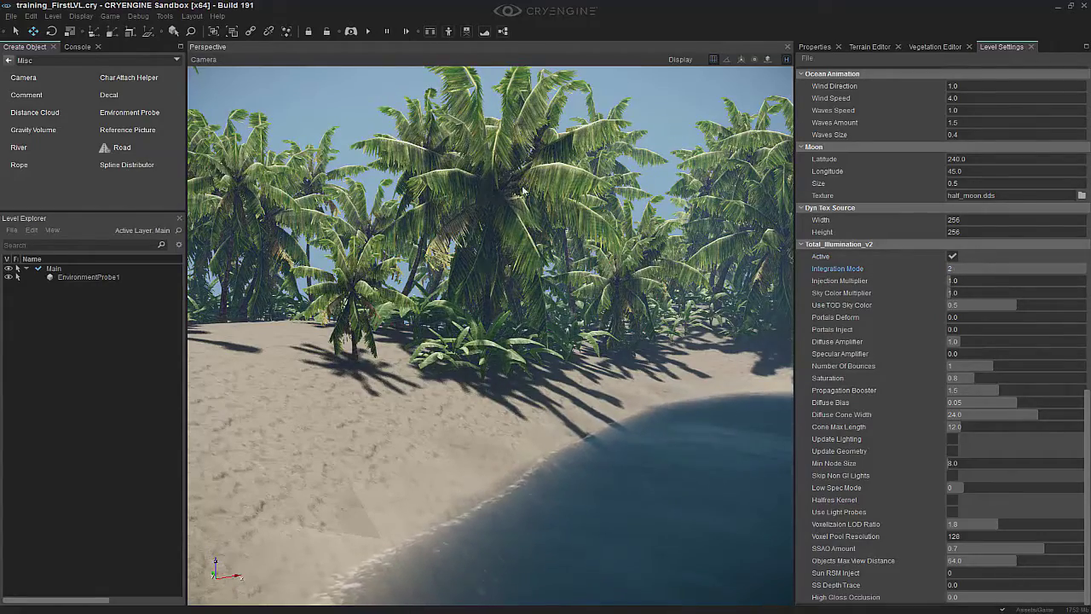
{"action": "key", "text": "w"}
{"action": "mouse_move", "coordinate": [523, 201]}
{"action": "right_mouse_down"}
{"action": "mouse_move", "coordinate": [486, 213]}
{"action": "mouse_move", "coordinate": [341, 217]}
{"action": "mouse_move", "coordinate": [511, 229]}
{"action": "mouse_move", "coordinate": [554, 243]}
{"action": "right_mouse_up"}
{"action": "key", "text": "s"}
{"action": "right_click_drag", "start_coordinate": [582, 361], "coordinate": [578, 361]}
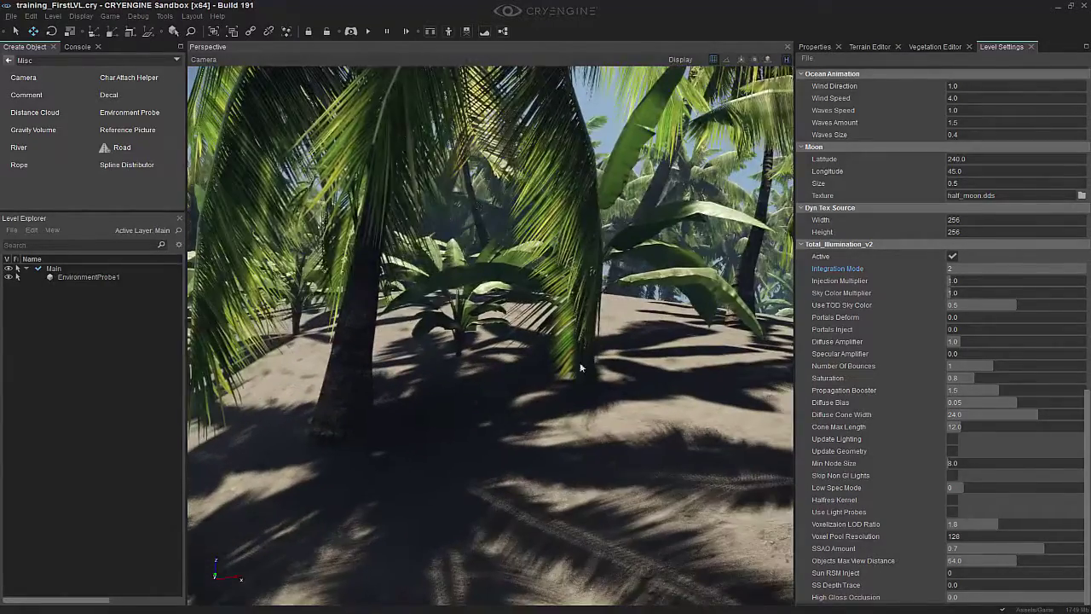
- Enable Use Light Probes for Total Illumination and check the shadows around the palm trunk
{"action": "left_click", "coordinate": [953, 511]}
{"action": "right_click_drag", "start_coordinate": [654, 480], "coordinate": [622, 482]}
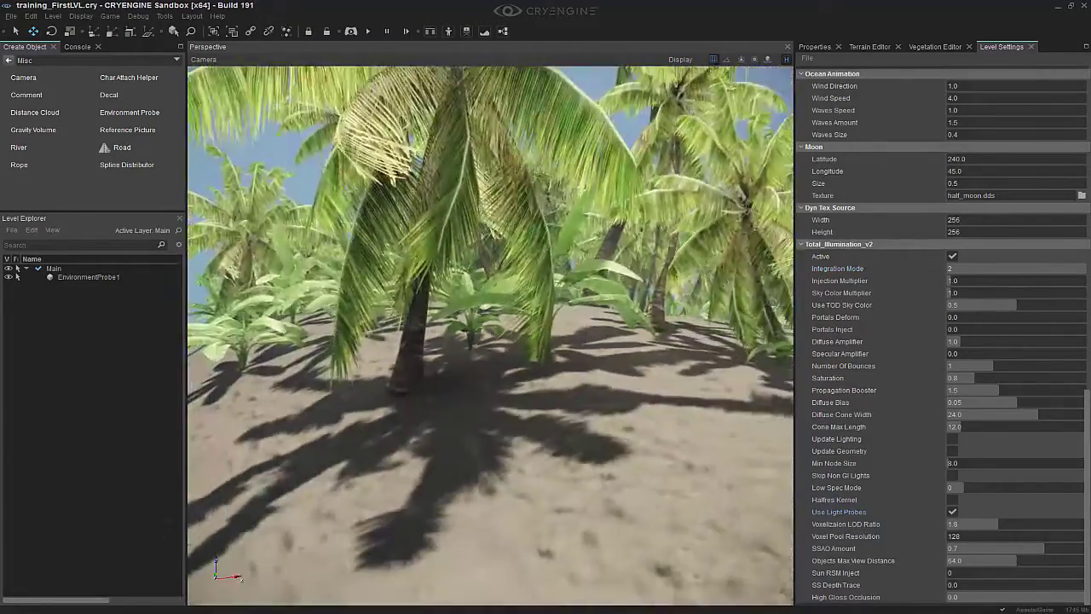
{"action": "mouse_move", "coordinate": [408, 415]}
{"action": "right_mouse_down"}
{"action": "mouse_move", "coordinate": [421, 399]}
{"action": "mouse_move", "coordinate": [402, 423]}
{"action": "right_mouse_up"}
{"action": "key", "text": "w"}
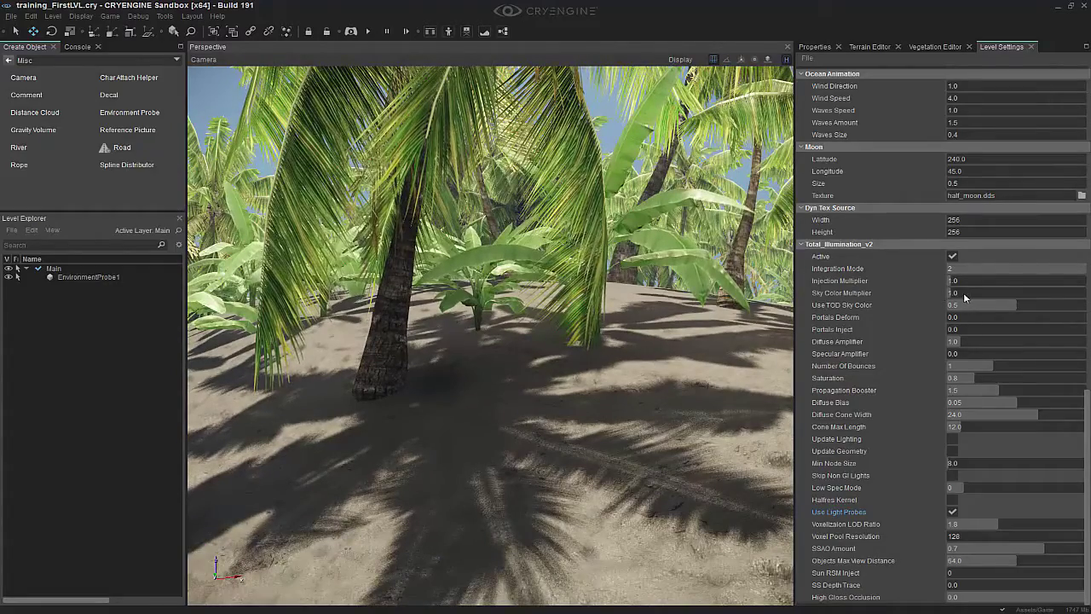
- Set Sky Color Multiplier to 0.5, enable Update Lighting and Update Geometry, and check the effect among the palms
{"action": "left_click", "coordinate": [965, 297]}
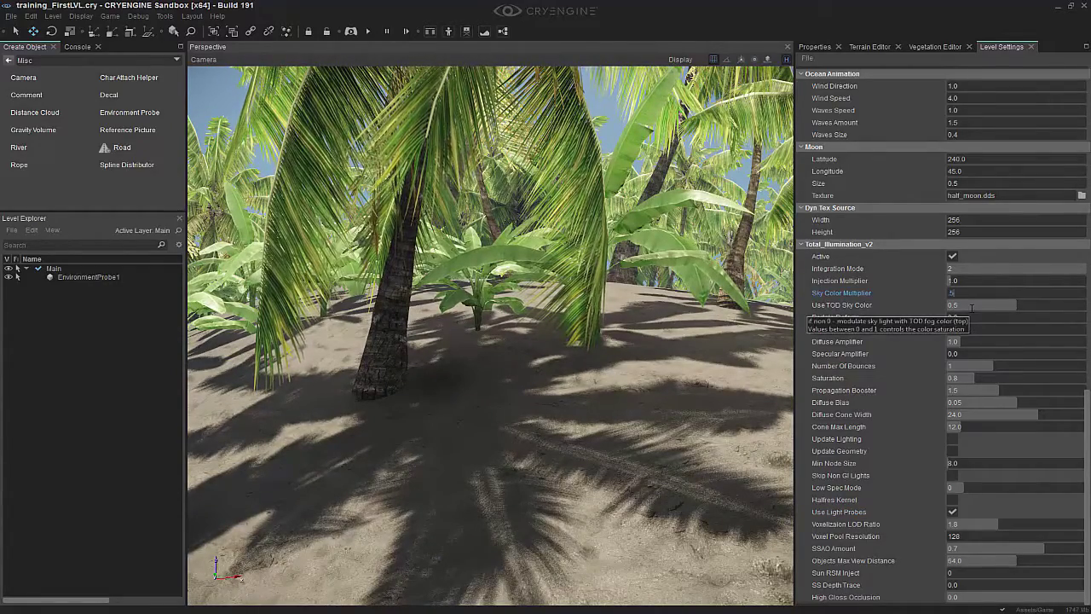
{"action": "key", "text": "Return"}
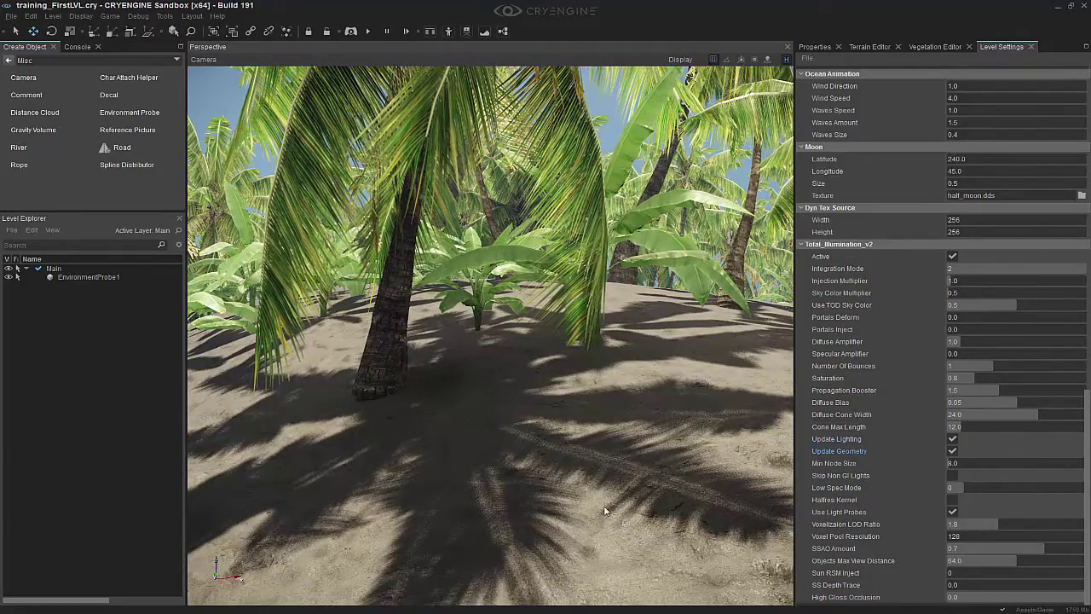
{"action": "scroll", "coordinate": [622, 505], "scroll_direction": "down", "scroll_amount": 5}
{"action": "right_click_drag", "start_coordinate": [622, 506], "coordinate": [651, 532]}
{"action": "key", "text": "w"}
{"action": "key", "text": "w"}
{"action": "scroll", "coordinate": [614, 515], "scroll_direction": "up", "scroll_amount": 4}
{"action": "scroll", "coordinate": [566, 519], "scroll_direction": "down", "scroll_amount": 3}
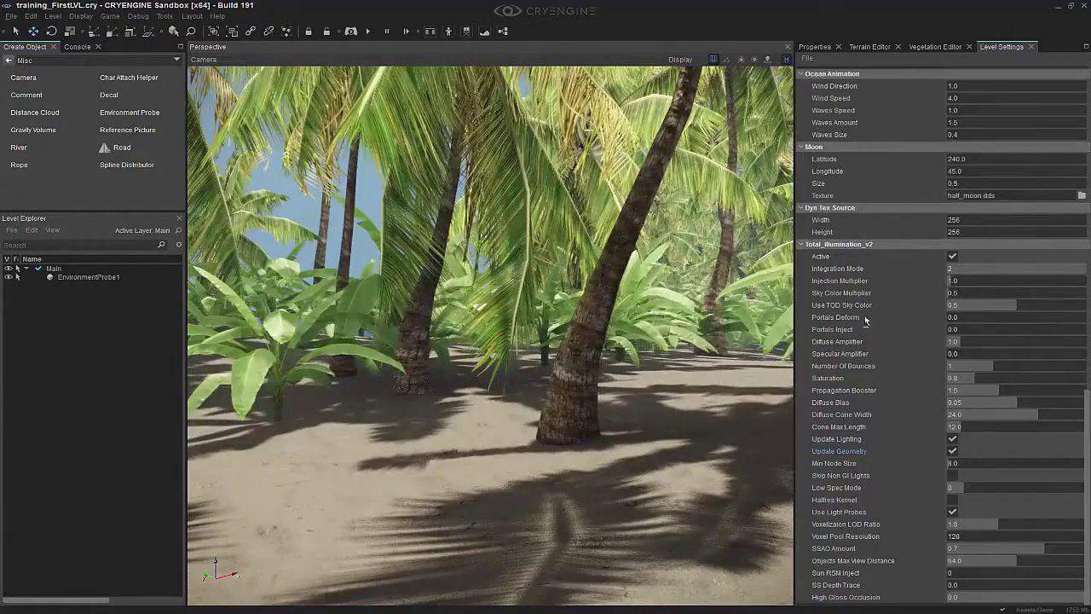
- Try Integration Mode 1 for comparison and return Total Illumination's Integration Mode to 0
{"action": "left_click", "coordinate": [972, 269]}
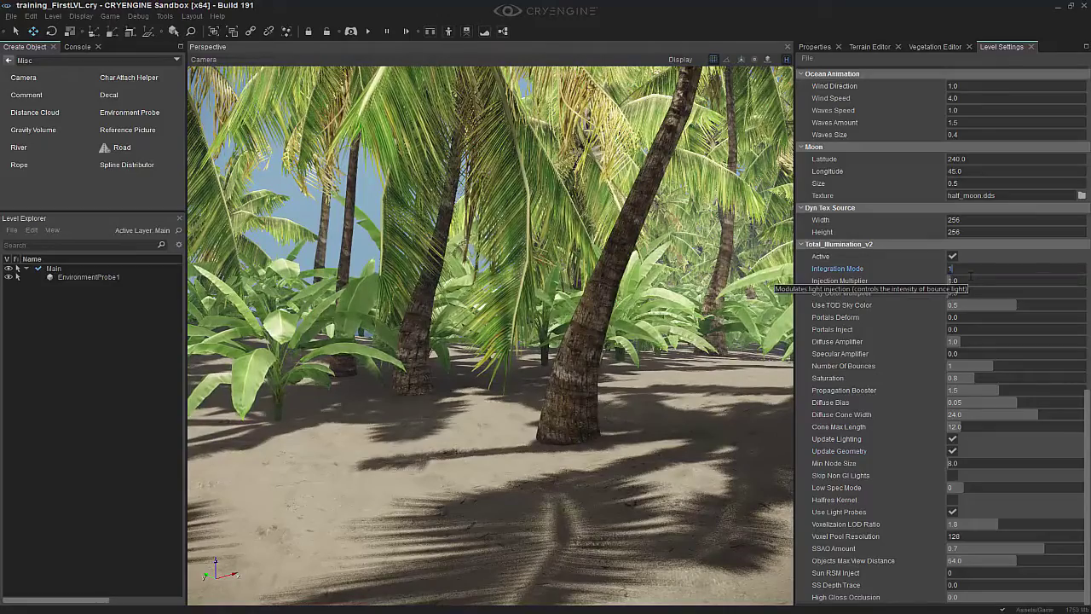
{"action": "key", "text": "Return"}
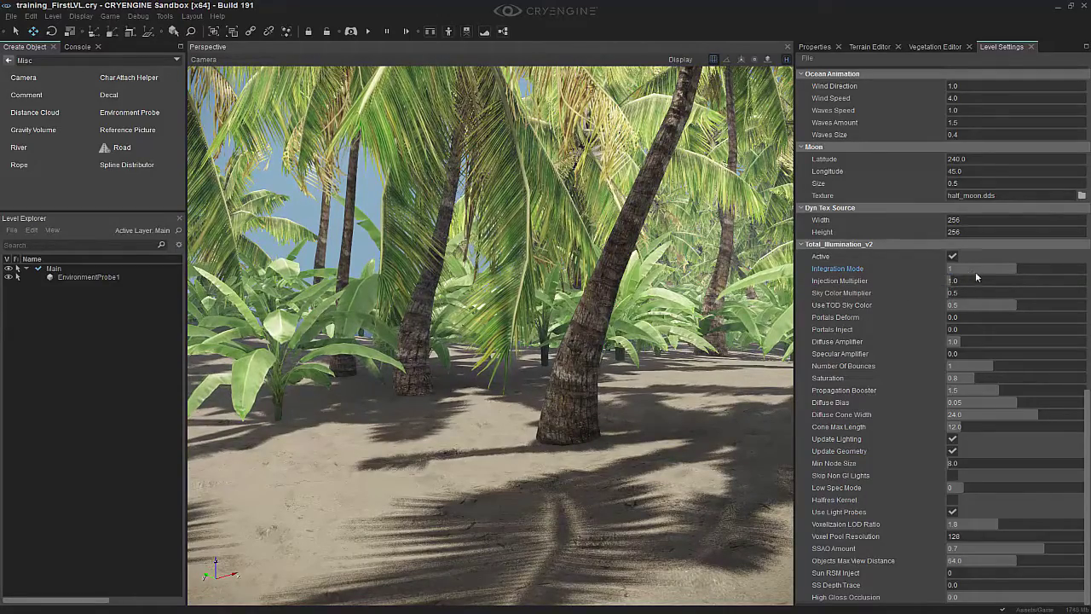
{"action": "left_click", "coordinate": [976, 269]}
{"action": "key", "text": "Return"}
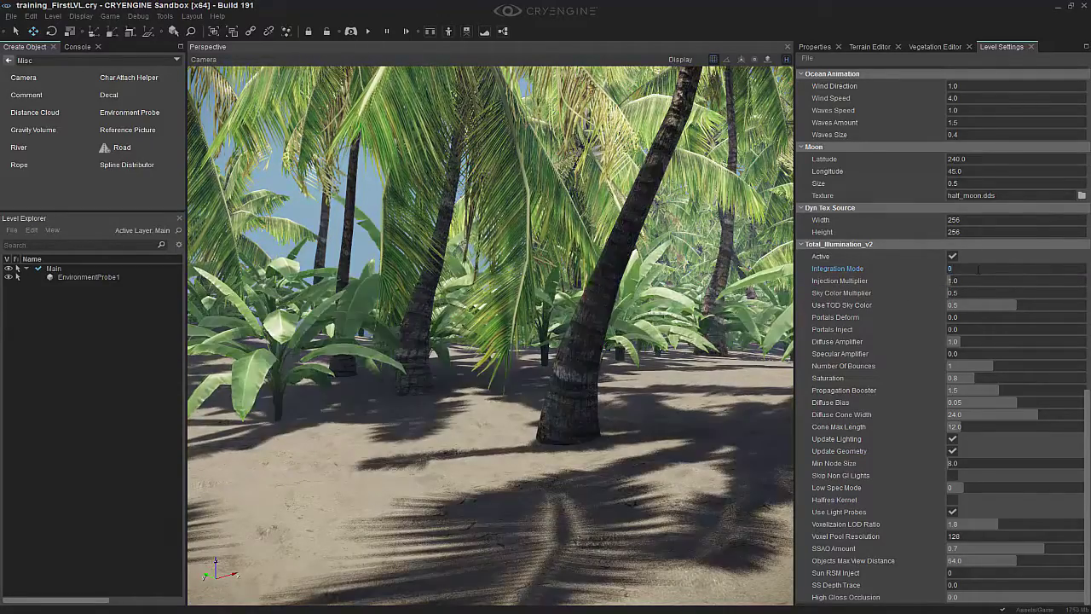
- Examine the lighting of the whole island from offshore and return to the first groups of the level settings
{"action": "right_click_drag", "start_coordinate": [733, 298], "coordinate": [740, 300]}
{"action": "right_click_drag", "start_coordinate": [714, 456], "coordinate": [714, 456]}
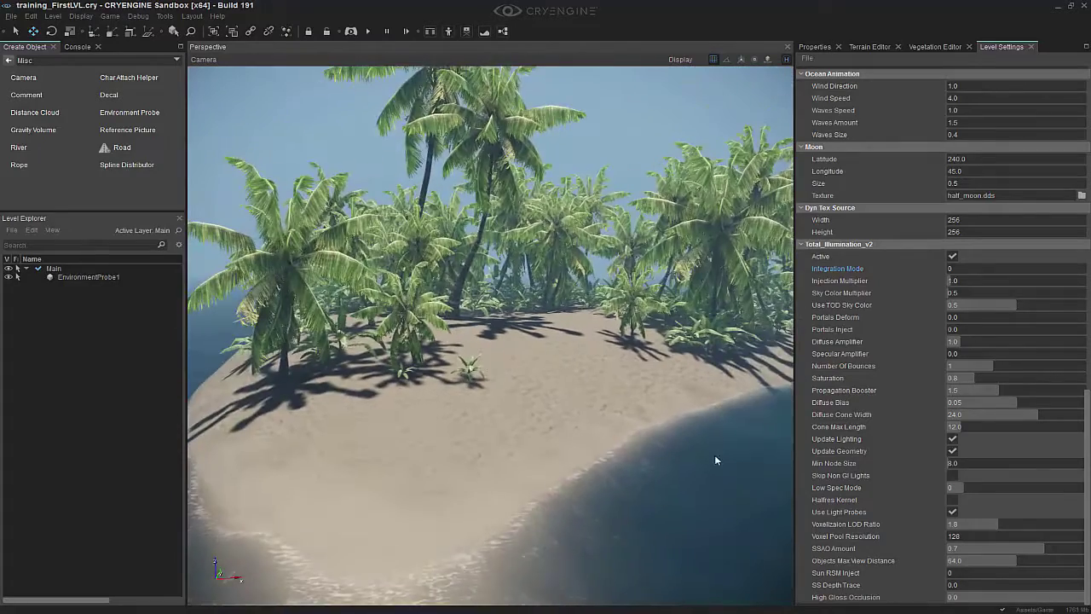
{"action": "key", "text": "s"}
{"action": "right_click_drag", "start_coordinate": [647, 469], "coordinate": [647, 469]}
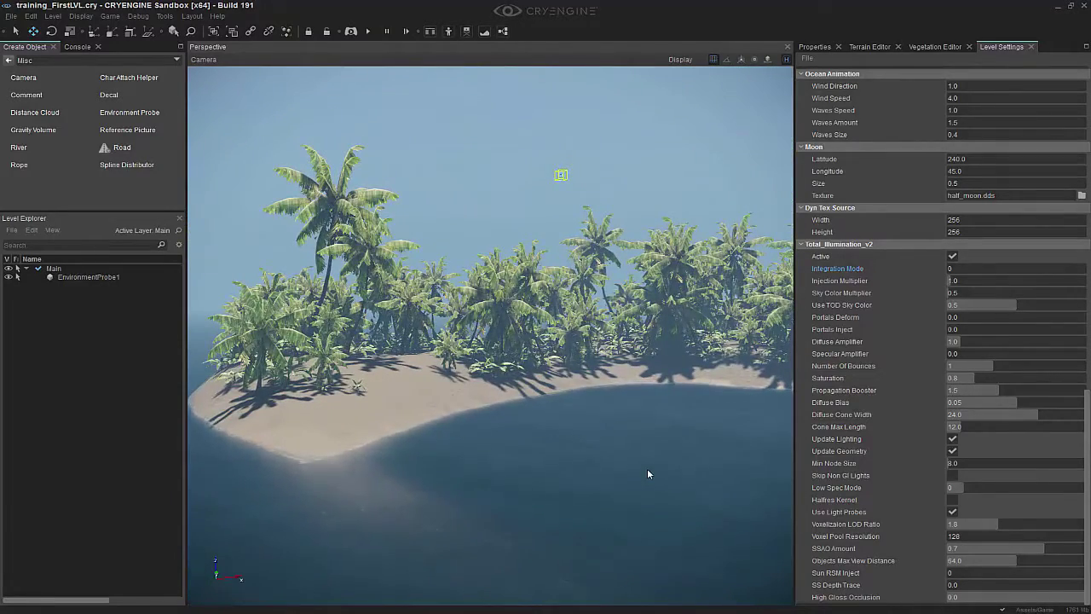
{"action": "right_click_drag", "start_coordinate": [629, 441], "coordinate": [630, 442]}
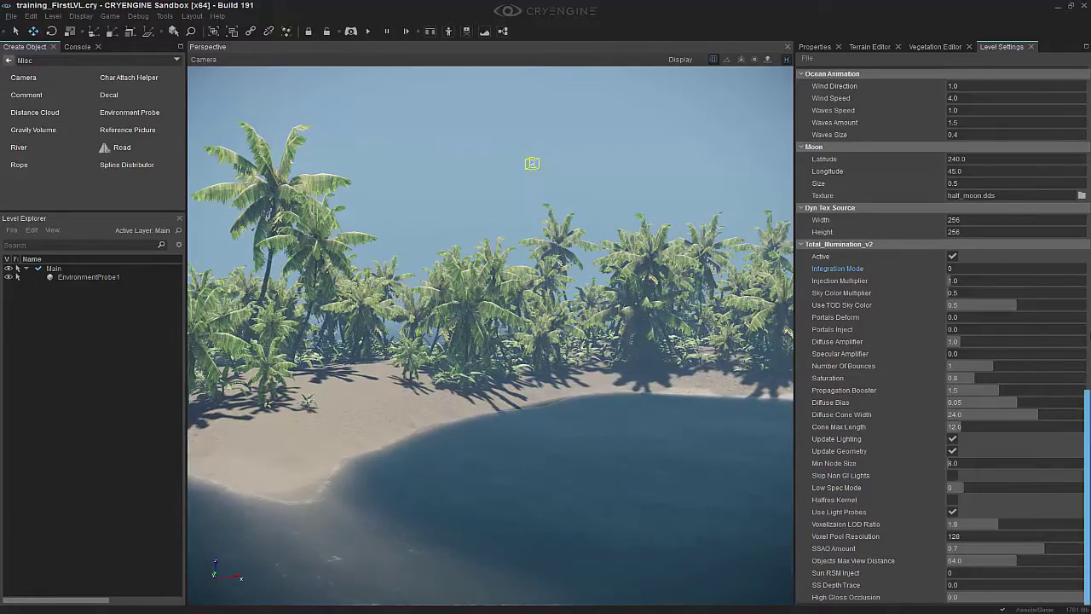
{"action": "left_click_drag", "start_coordinate": [1087, 464], "coordinate": [1087, 136]}
{"action": "right_click_drag", "start_coordinate": [667, 373], "coordinate": [668, 373]}
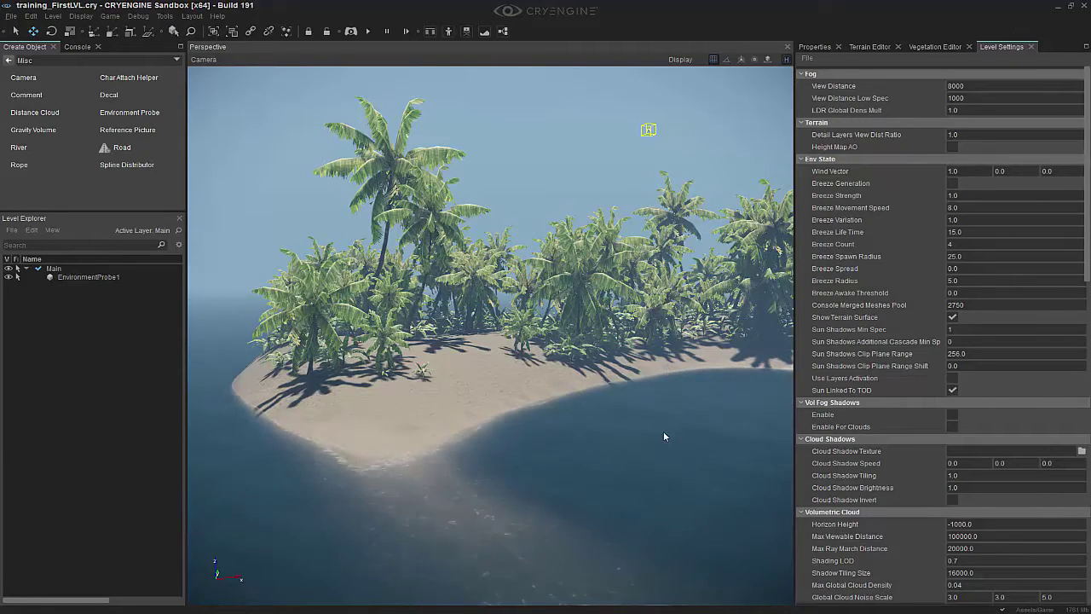
- Place the forest_skydome.cgf brush from the objects/sky folder on the island and hide the viewport helpers
{"action": "left_click", "coordinate": [9, 60]}
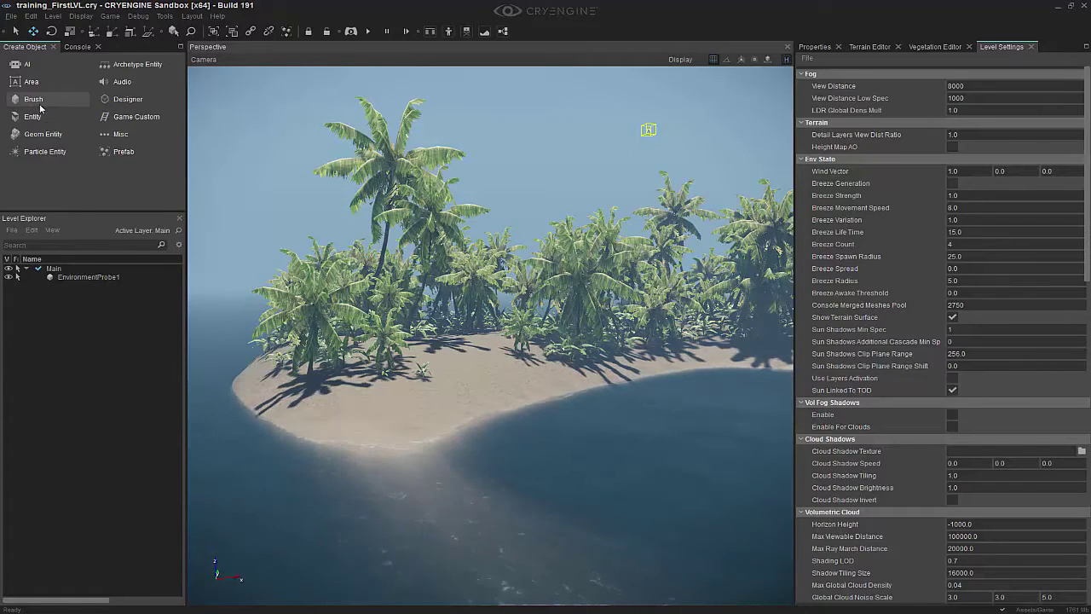
{"action": "left_click", "coordinate": [52, 99]}
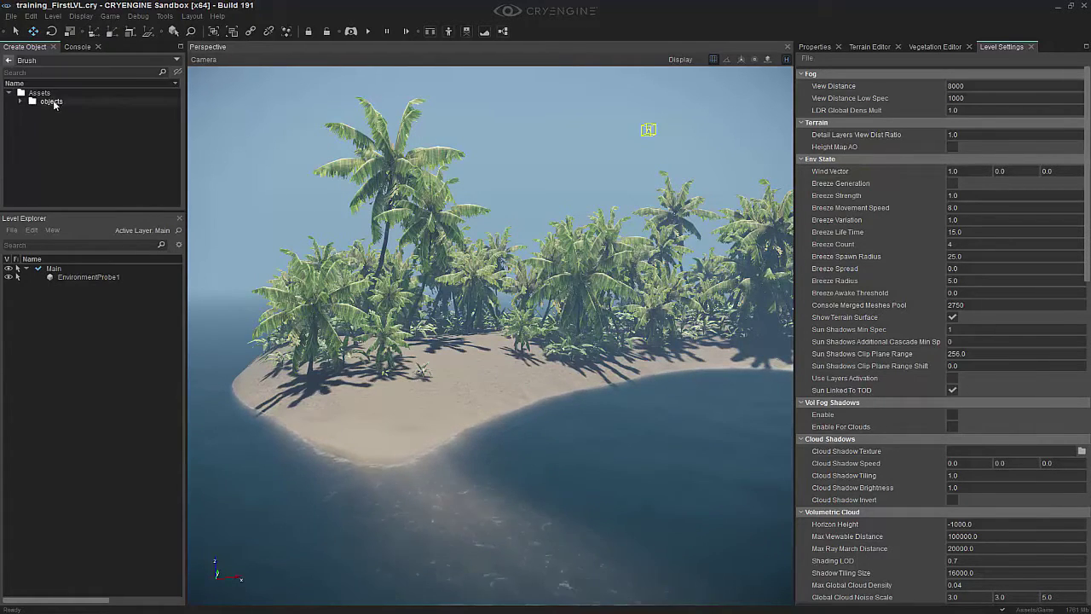
{"action": "left_click", "coordinate": [27, 101]}
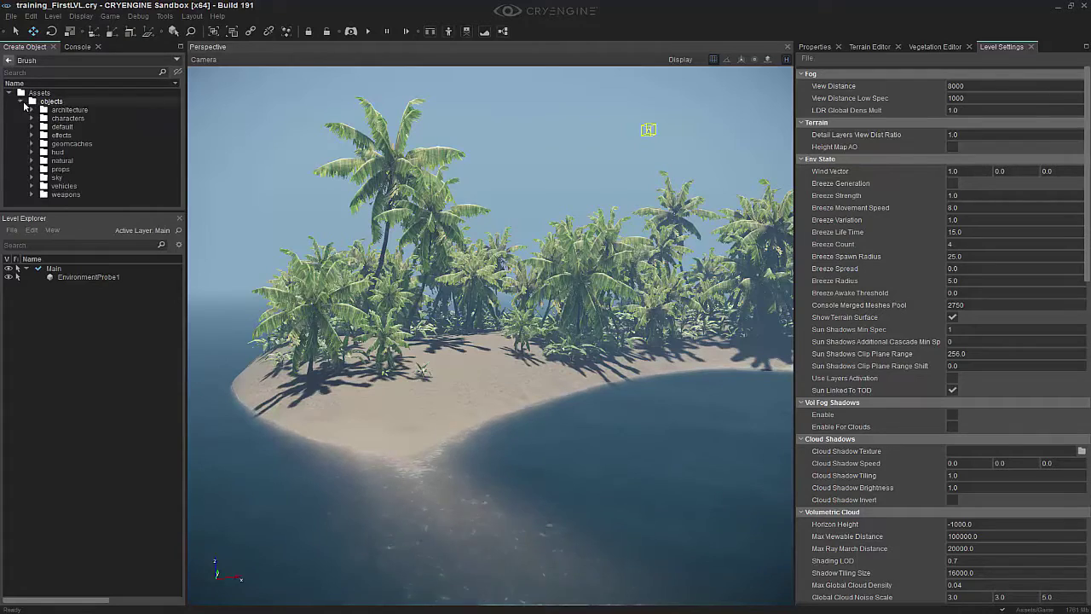
{"action": "left_click", "coordinate": [33, 178]}
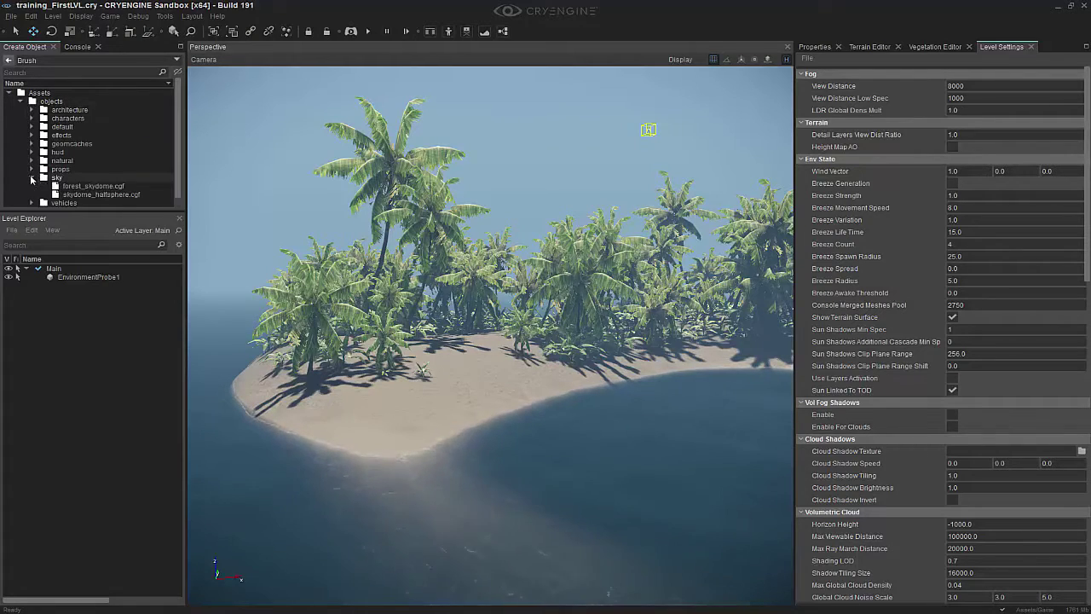
{"action": "left_click", "coordinate": [96, 187]}
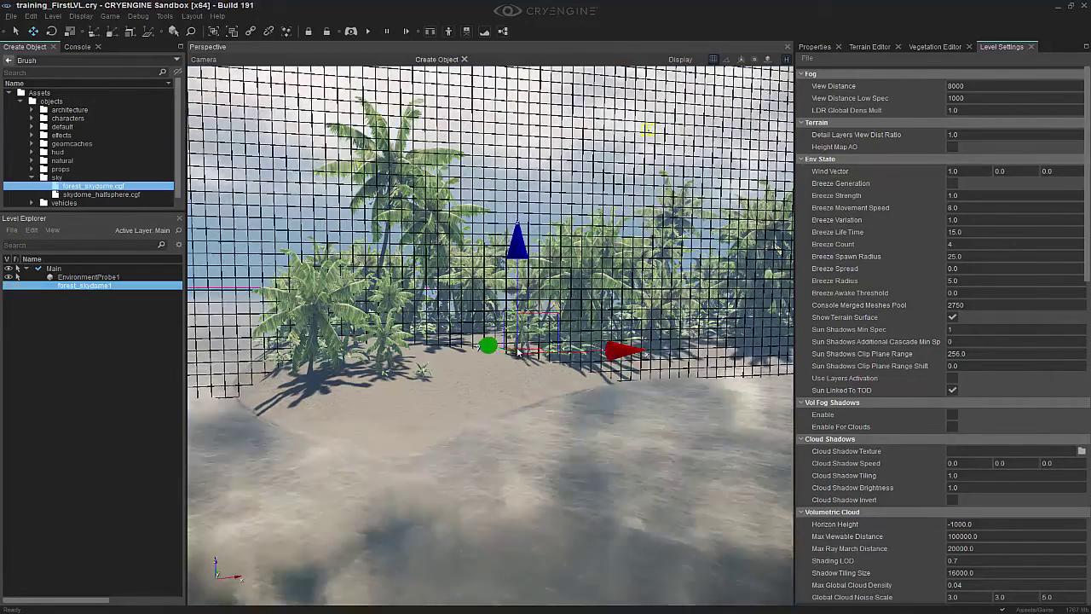
{"action": "left_click", "coordinate": [522, 341]}
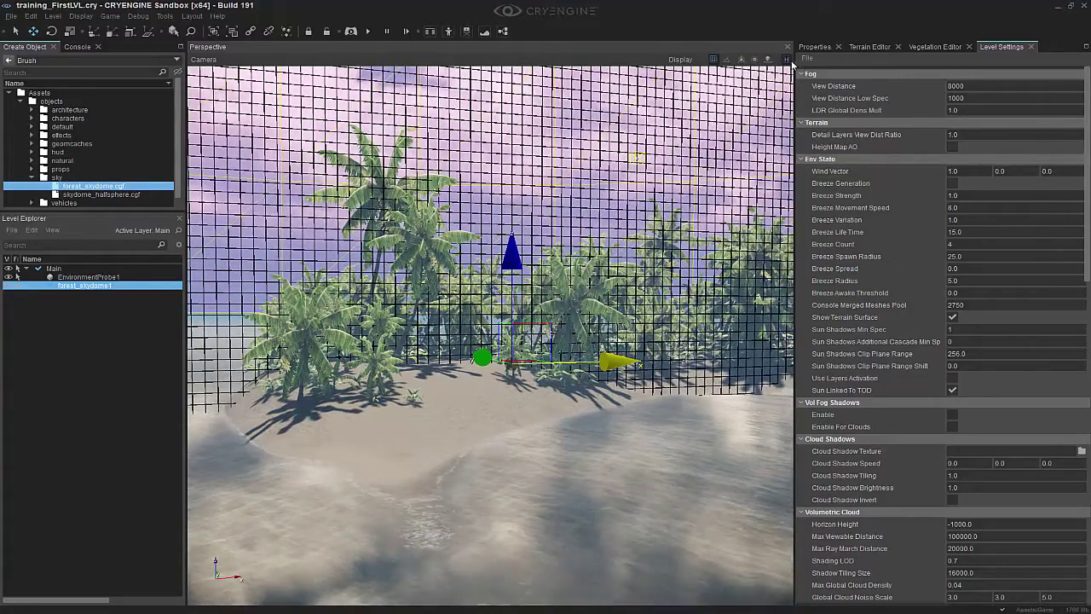
{"action": "left_click", "coordinate": [786, 58]}
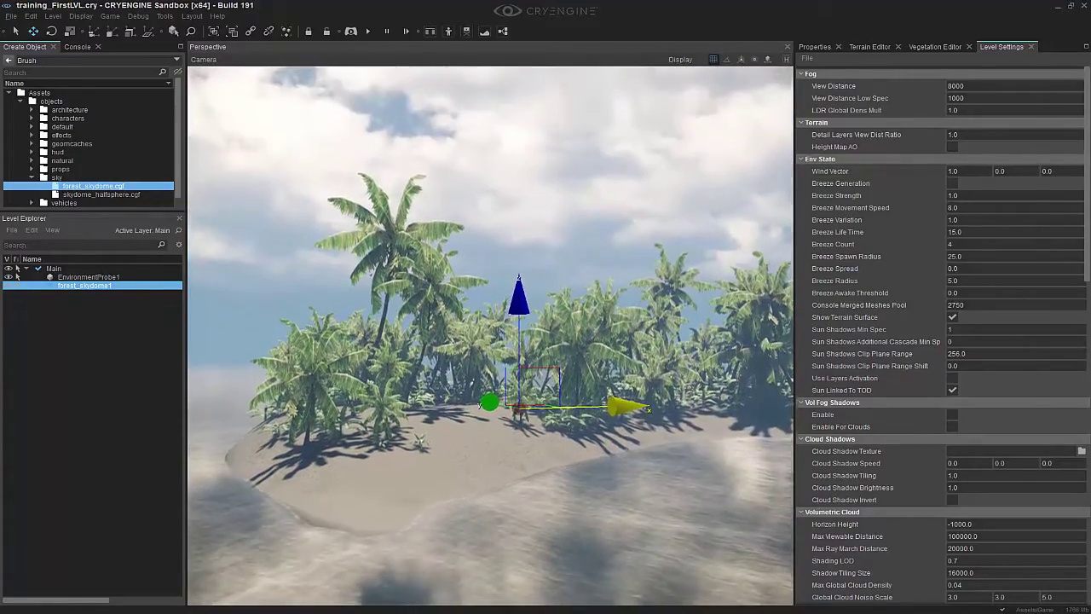
- Examine the sky dome's clouds and horizon around the island from several angles
{"action": "right_click_drag", "start_coordinate": [512, 341], "coordinate": [776, 341]}
{"action": "right_click_drag", "start_coordinate": [540, 324], "coordinate": [336, 331]}
{"action": "right_click_drag", "start_coordinate": [540, 350], "coordinate": [536, 309]}
{"action": "key", "text": "a"}
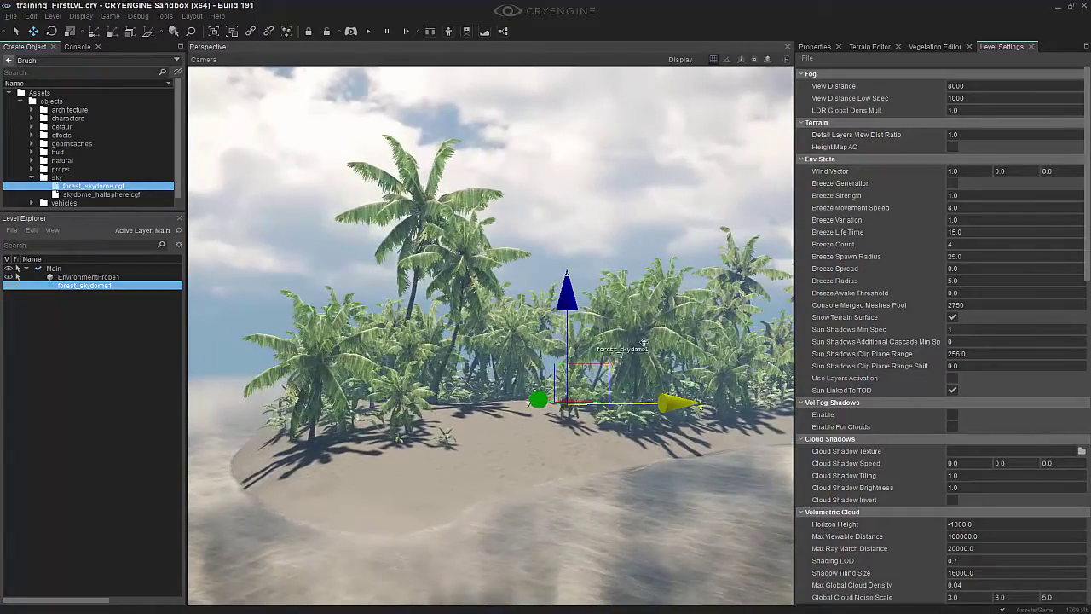
{"action": "right_click_drag", "start_coordinate": [641, 336], "coordinate": [606, 348]}
{"action": "key", "text": "s"}
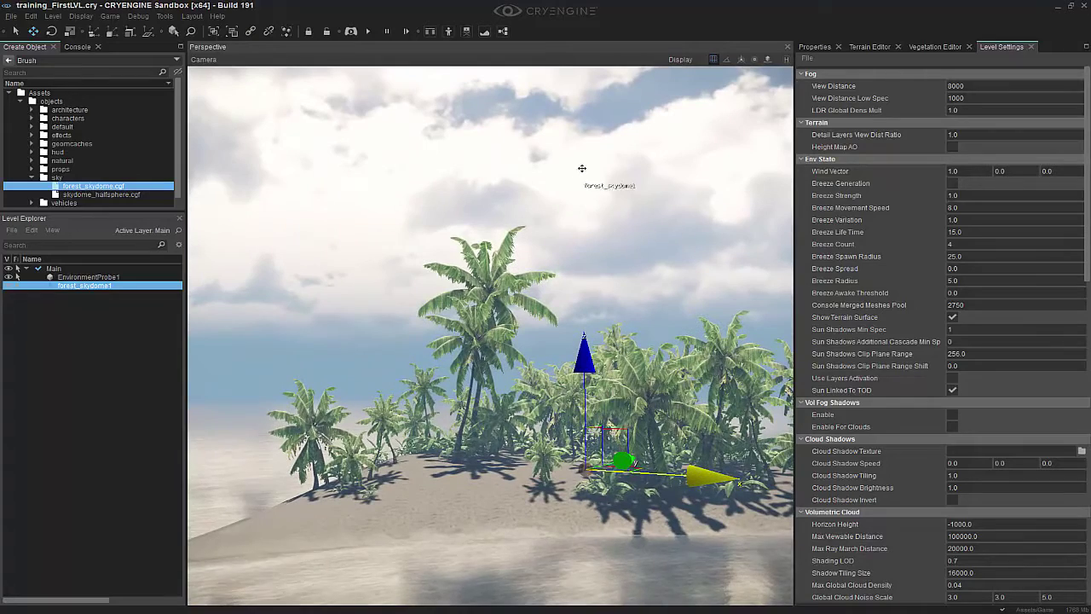
{"action": "right_click_drag", "start_coordinate": [583, 167], "coordinate": [585, 169]}
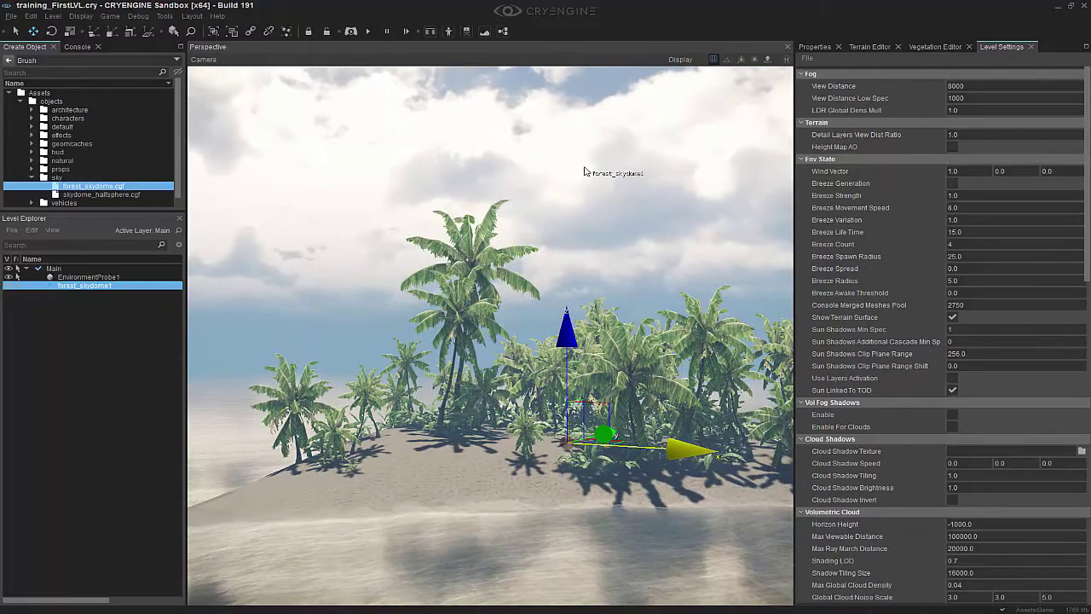
{"action": "right_click_drag", "start_coordinate": [585, 171], "coordinate": [575, 174]}
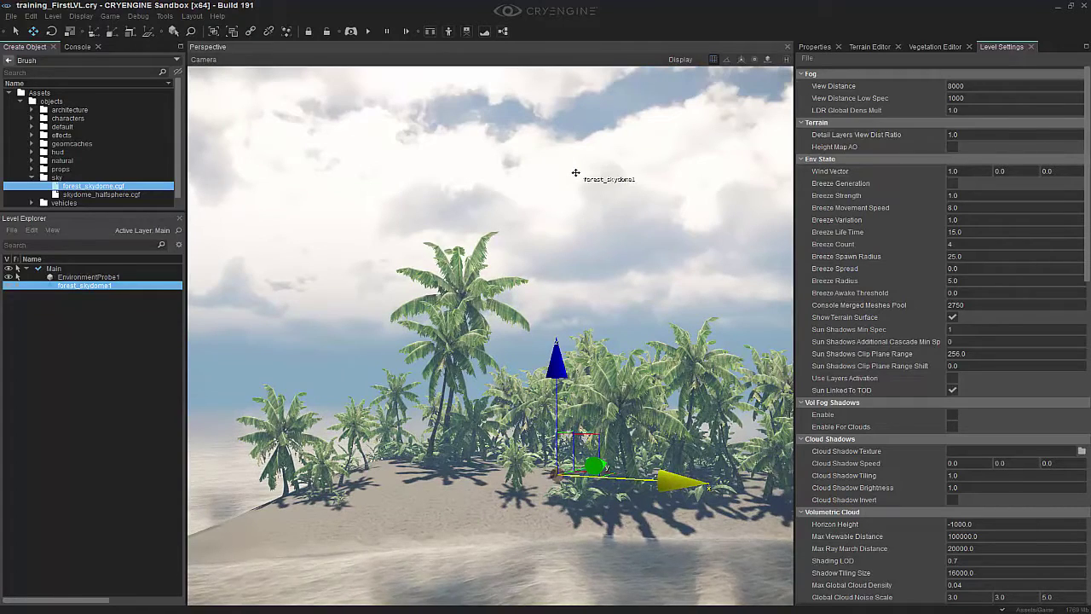
{"action": "right_click_drag", "start_coordinate": [594, 196], "coordinate": [594, 200]}
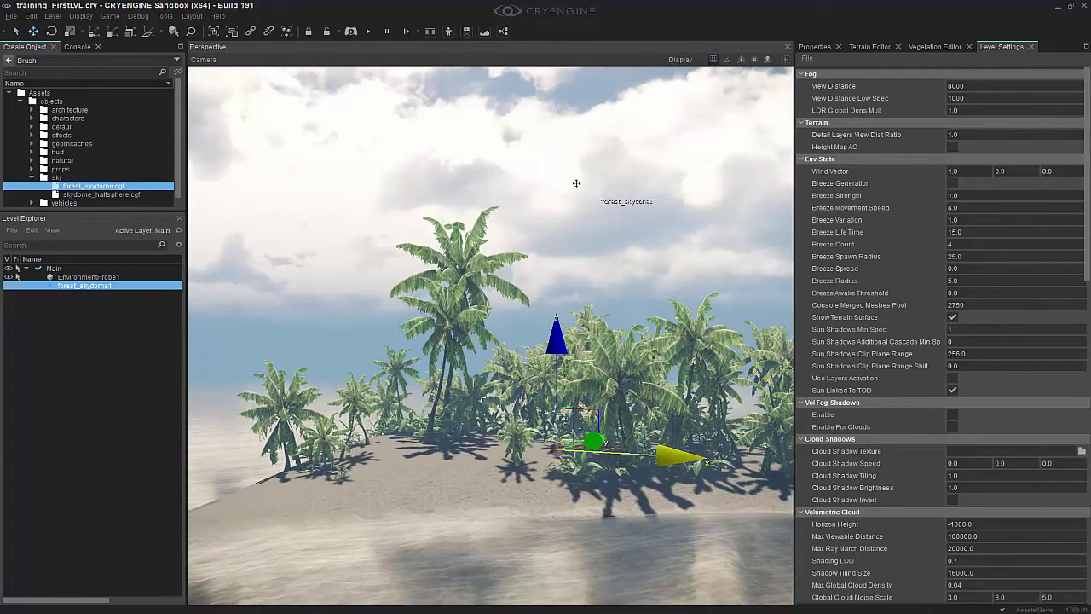
- Open the Material Editor and dock it alongside Level Settings
{"action": "left_click", "coordinate": [166, 16]}
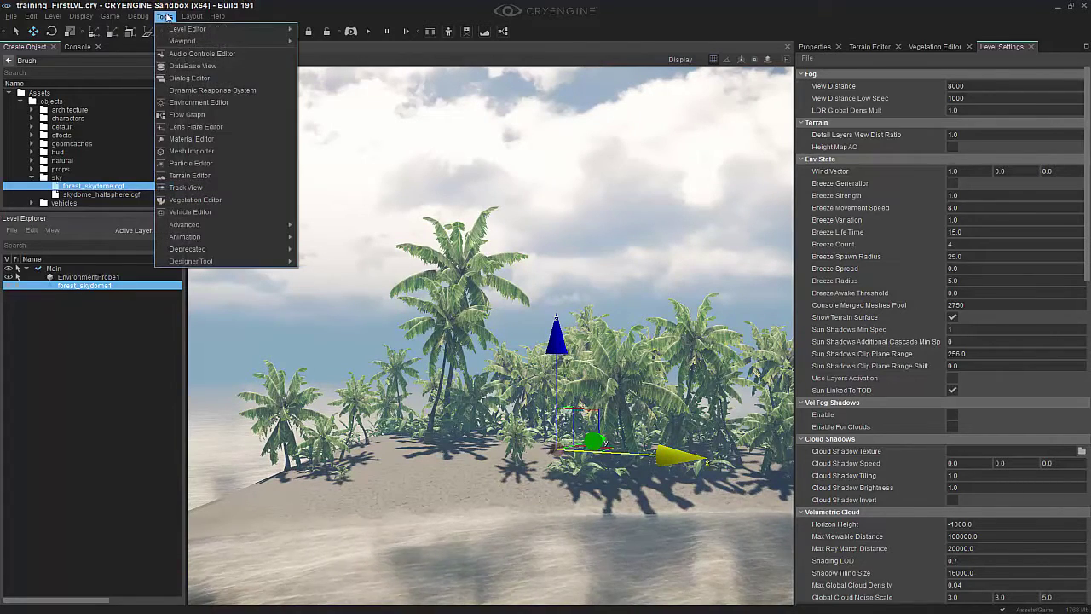
{"action": "left_click", "coordinate": [227, 139]}
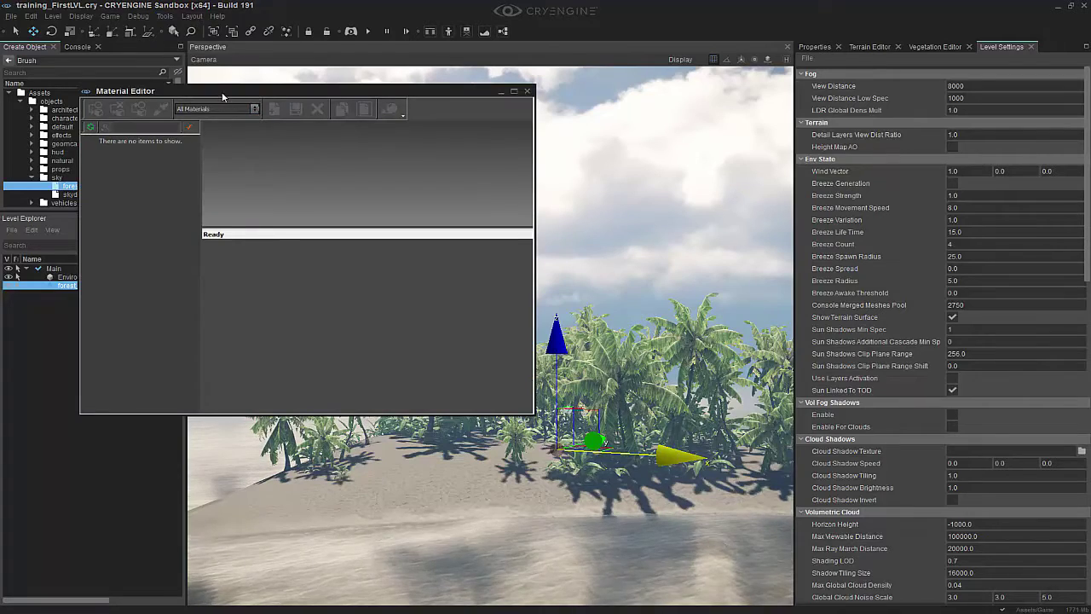
{"action": "left_click_drag", "start_coordinate": [223, 97], "coordinate": [939, 317]}
- Show the diffuse sub-material of objects/sky/forest_sky_dome and widen the Material Editor to make its shader parameters readable
{"action": "left_click", "coordinate": [803, 139]}
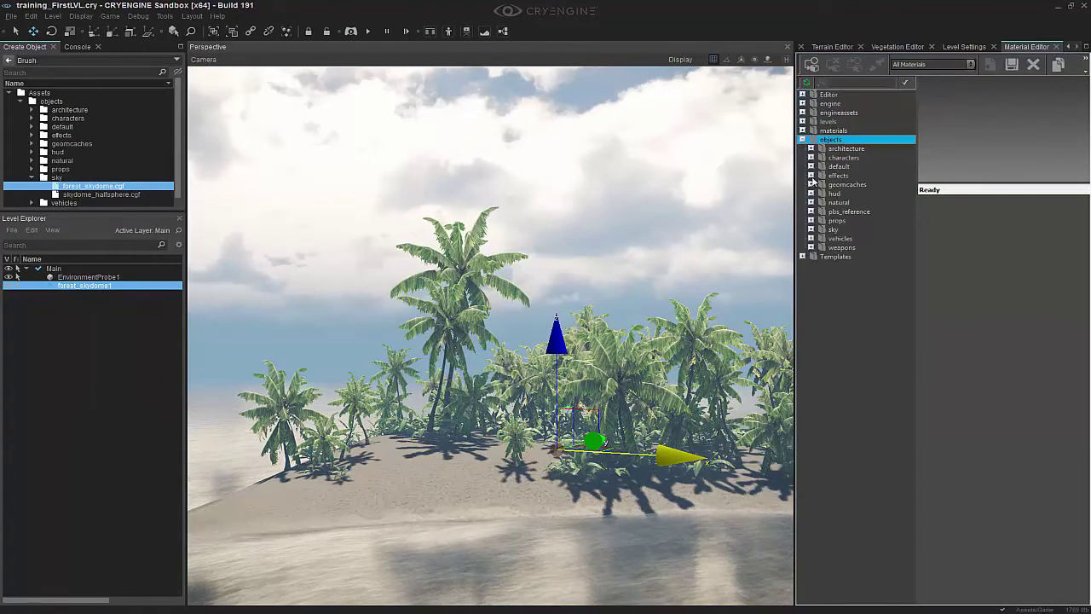
{"action": "left_click", "coordinate": [812, 229]}
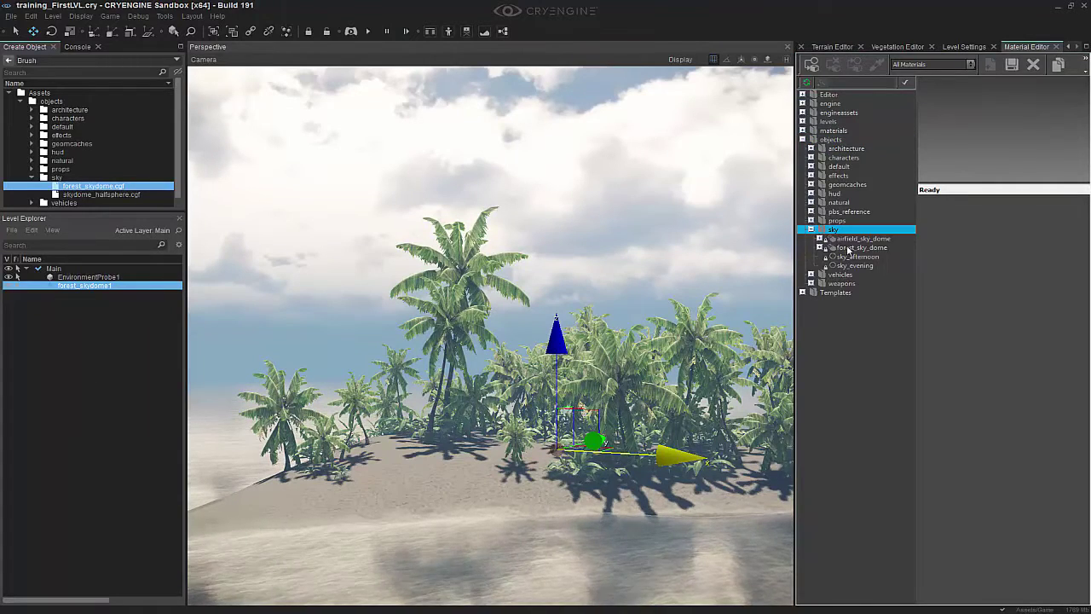
{"action": "left_click", "coordinate": [820, 239]}
{"action": "left_click", "coordinate": [821, 256]}
{"action": "left_click", "coordinate": [865, 266]}
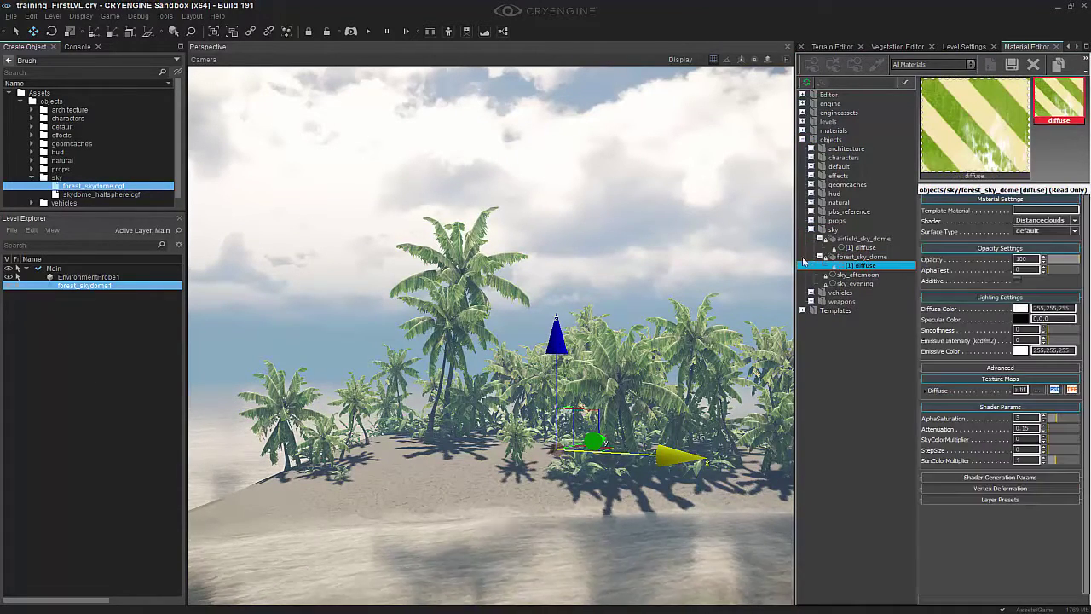
{"action": "left_click_drag", "start_coordinate": [792, 258], "coordinate": [675, 257]}
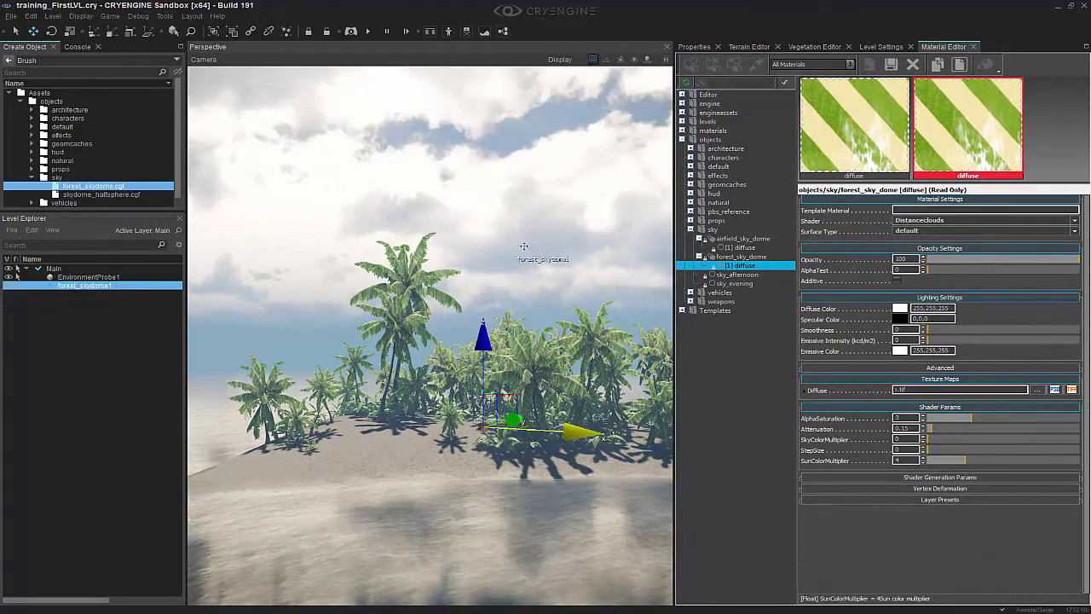
{"action": "right_click_drag", "start_coordinate": [536, 245], "coordinate": [543, 232]}
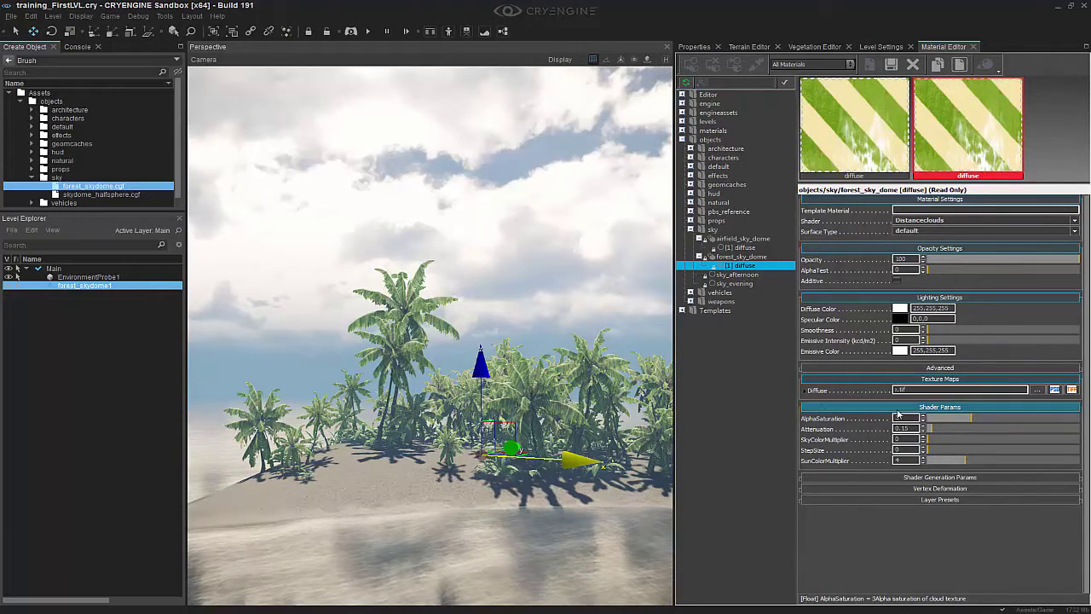
- Enable simple distance clouds in the shader generation parameters of the sky dome's diffuse material
{"action": "left_click", "coordinate": [905, 479]}
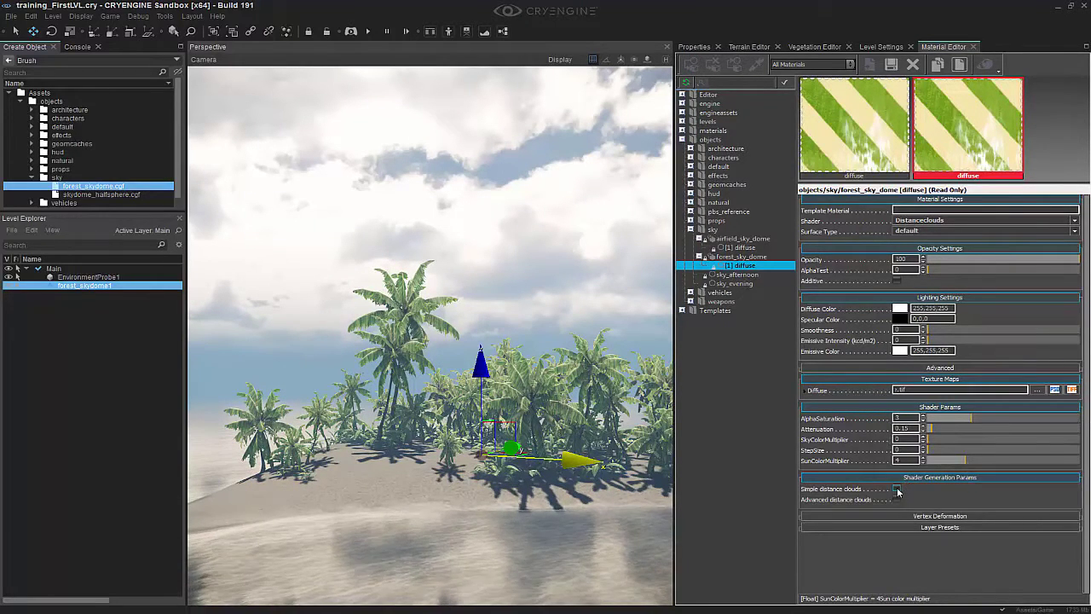
{"action": "left_click", "coordinate": [897, 490]}
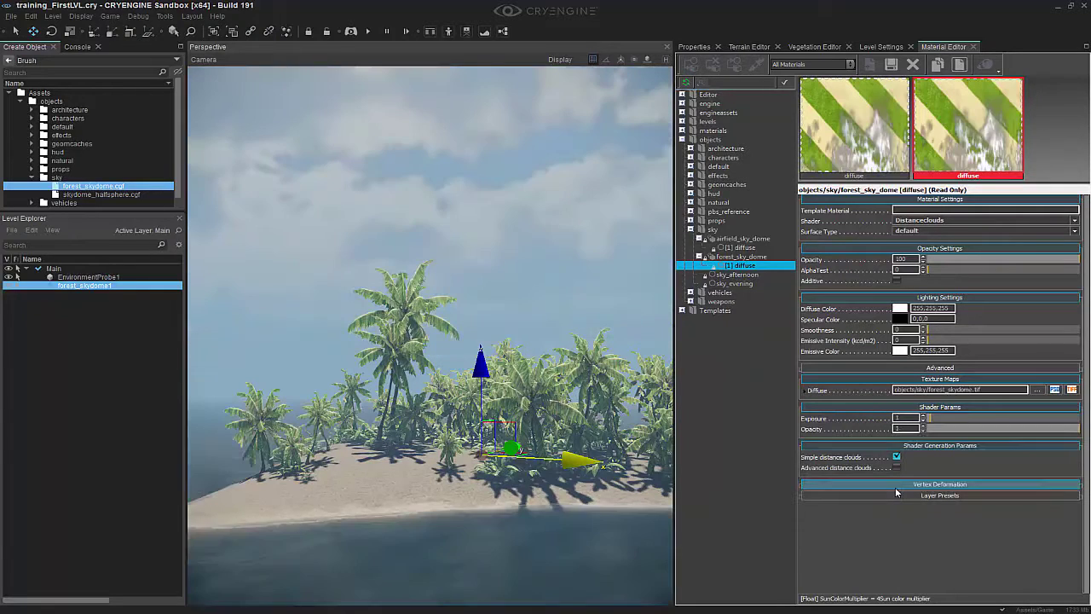
{"action": "right_click_drag", "start_coordinate": [540, 435], "coordinate": [669, 414]}
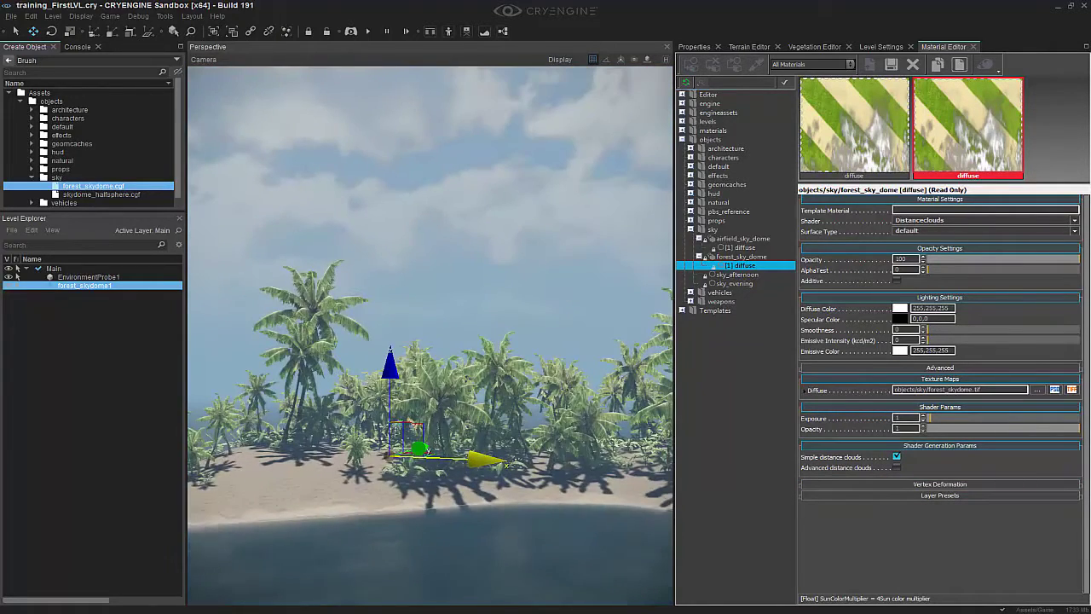
{"action": "right_click_drag", "start_coordinate": [526, 436], "coordinate": [529, 438]}
- Set the sky dome material's shader Exposure to 2.62 and cloud Opacity to 0.167, and deselect the dome
{"action": "left_click_drag", "start_coordinate": [933, 420], "coordinate": [937, 419]}
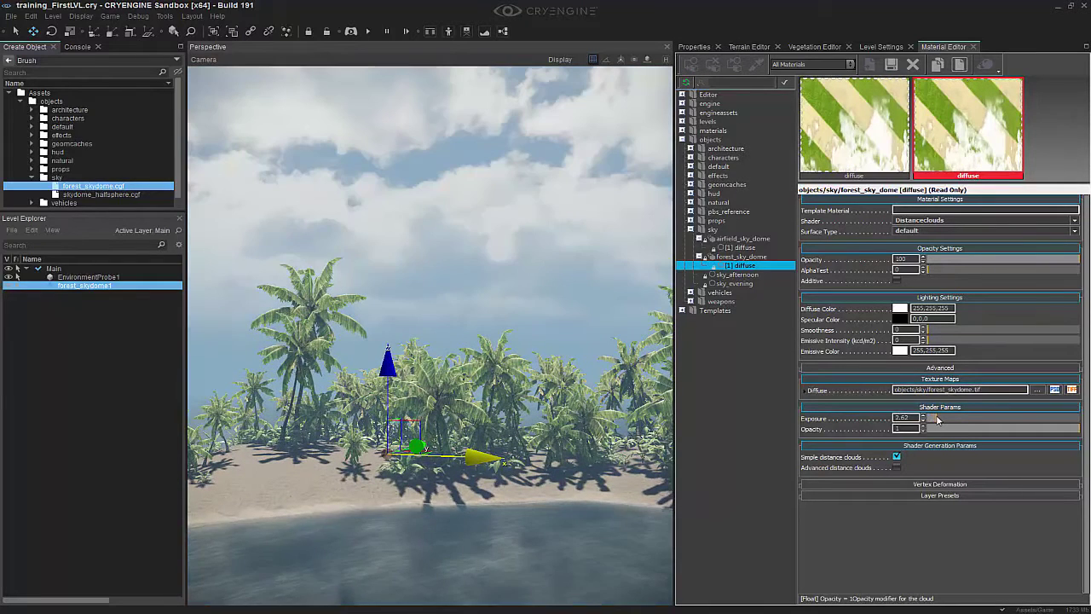
{"action": "left_click_drag", "start_coordinate": [1076, 428], "coordinate": [951, 451]}
{"action": "right_click_drag", "start_coordinate": [442, 357], "coordinate": [495, 214]}
{"action": "right_click_drag", "start_coordinate": [442, 290], "coordinate": [384, 304]}
{"action": "key", "text": "w"}
{"action": "key", "text": "s"}
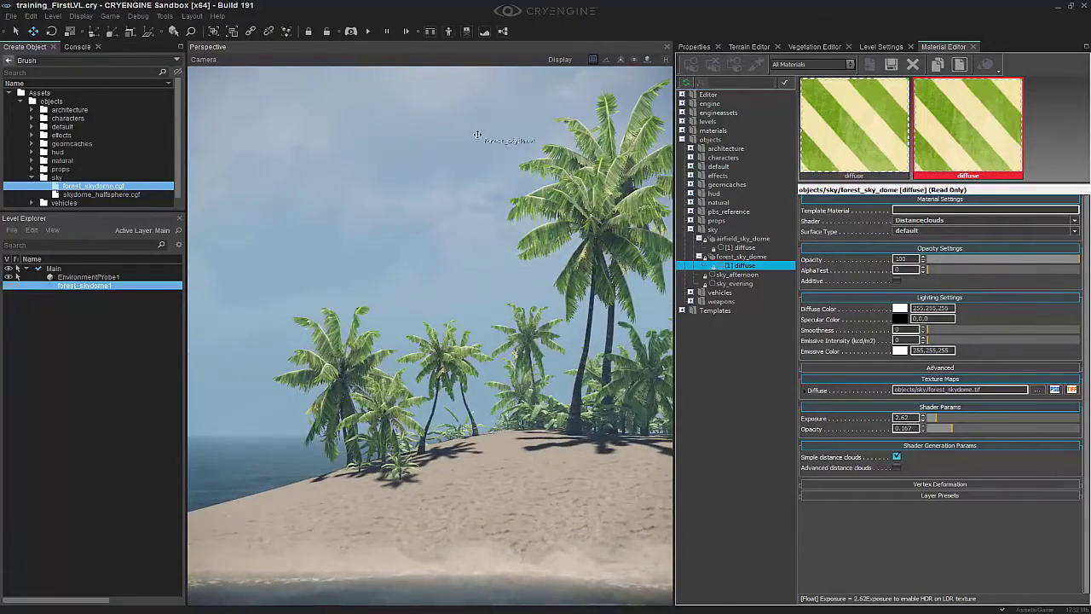
{"action": "left_click", "coordinate": [480, 131]}
{"action": "right_click_drag", "start_coordinate": [480, 130], "coordinate": [488, 143]}
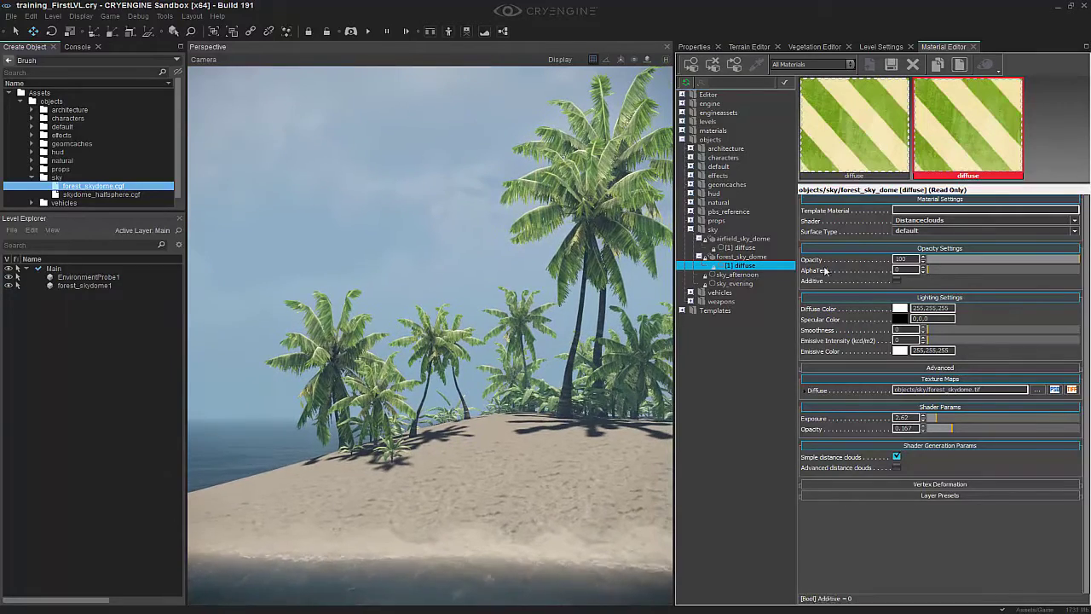
- Enlarge the viewport and examine the island, horizon and sky with the adjusted dome clouds
{"action": "left_click_drag", "start_coordinate": [673, 264], "coordinate": [874, 264]}
{"action": "scroll", "coordinate": [677, 341], "scroll_direction": "up", "scroll_amount": 2}
{"action": "scroll", "coordinate": [678, 341], "scroll_direction": "down", "scroll_amount": 3}
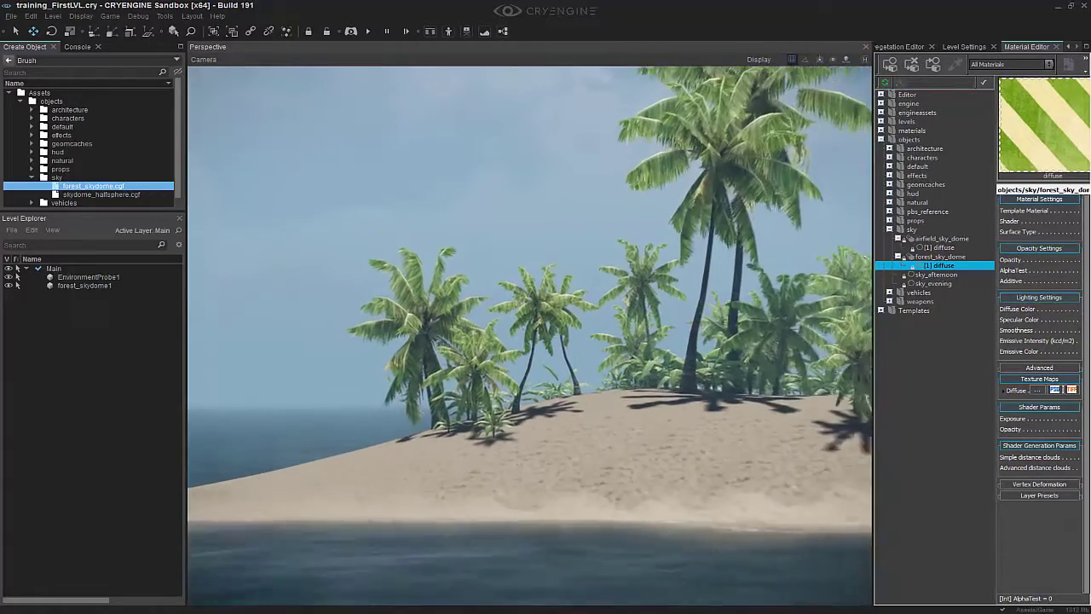
{"action": "mouse_move", "coordinate": [677, 341]}
{"action": "right_mouse_down"}
{"action": "mouse_move", "coordinate": [627, 335]}
{"action": "mouse_move", "coordinate": [663, 343]}
{"action": "right_mouse_up"}
{"action": "right_click_drag", "start_coordinate": [731, 334], "coordinate": [738, 333]}
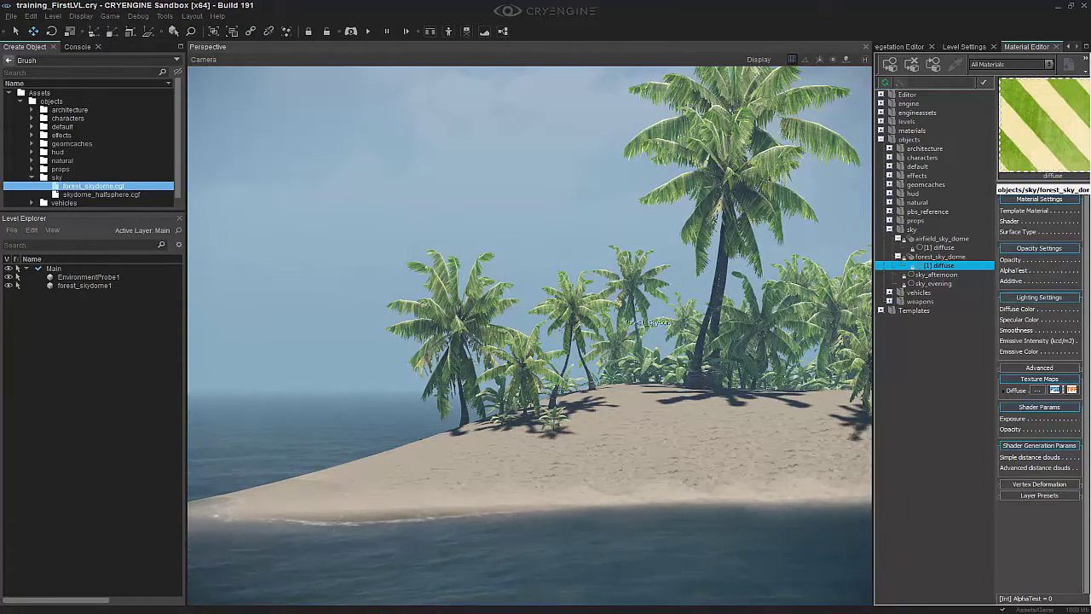
{"action": "right_click_drag", "start_coordinate": [610, 297], "coordinate": [619, 318]}
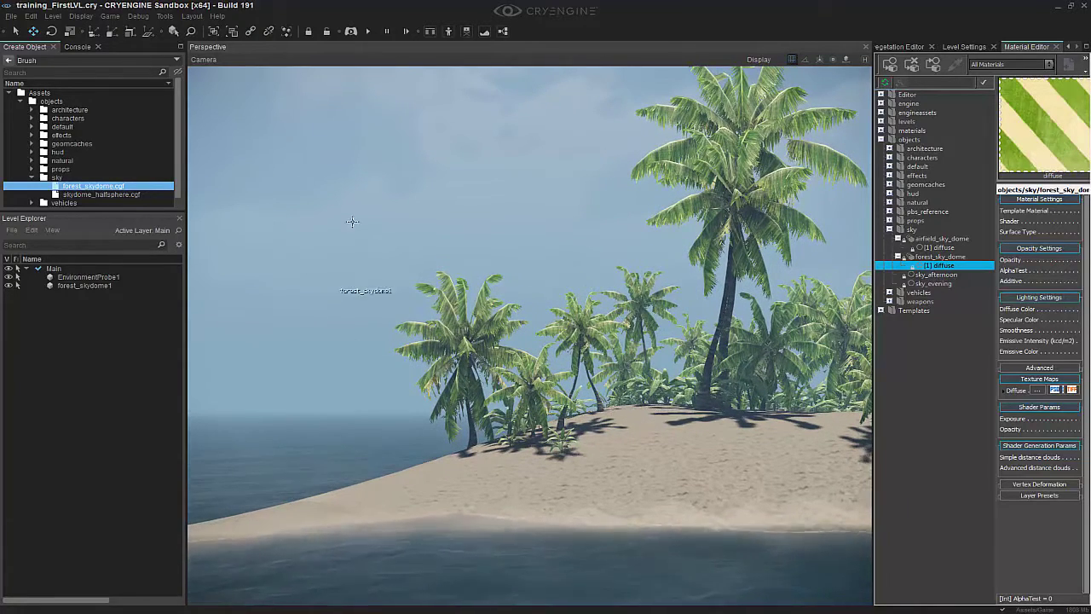
{"action": "right_click_drag", "start_coordinate": [465, 179], "coordinate": [473, 174]}
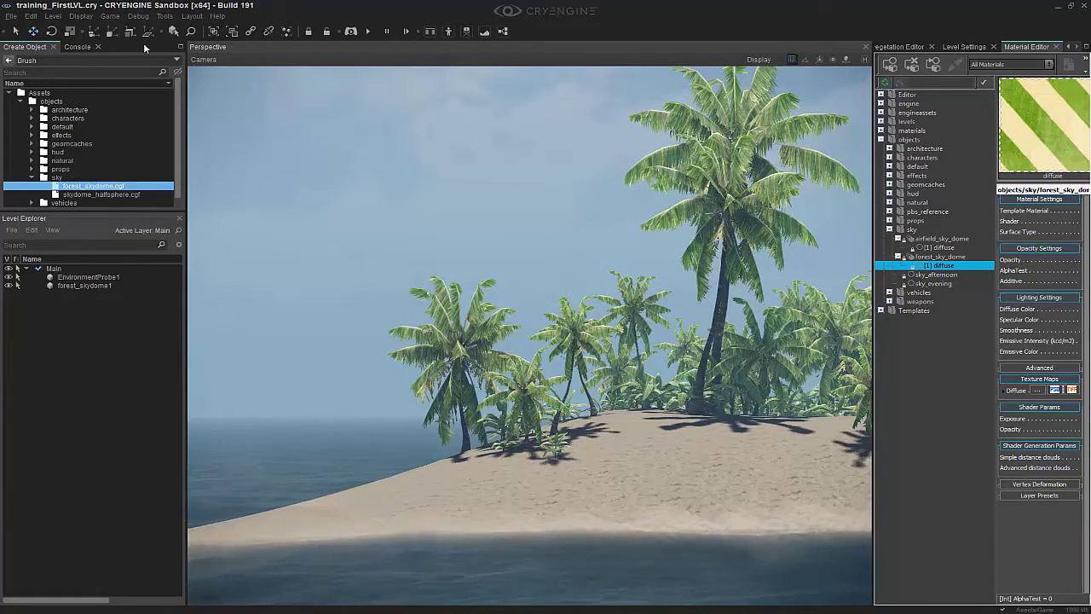
- Turn on volumetric clouds by running r_VolumetricClouds 1 in the console
{"action": "left_click", "coordinate": [85, 46]}
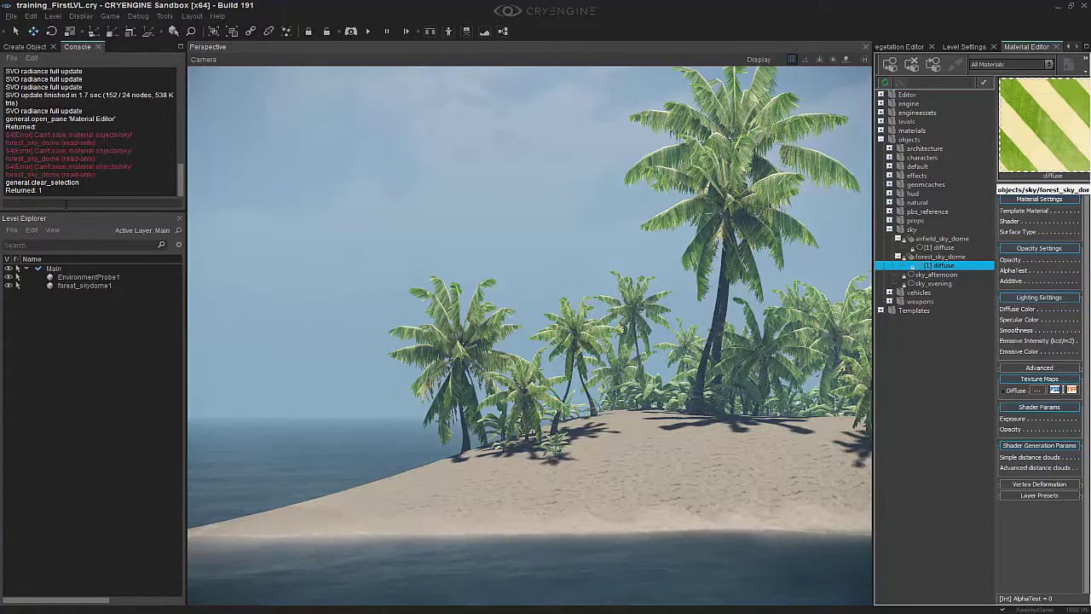
{"action": "type", "text": "r_"}
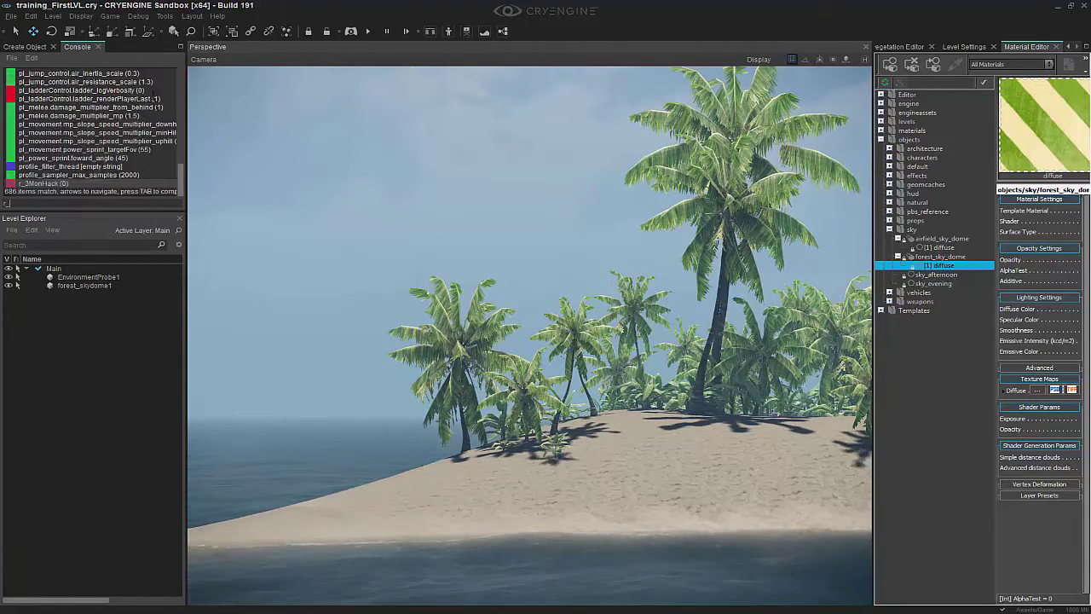
{"action": "type", "text": "vol"}
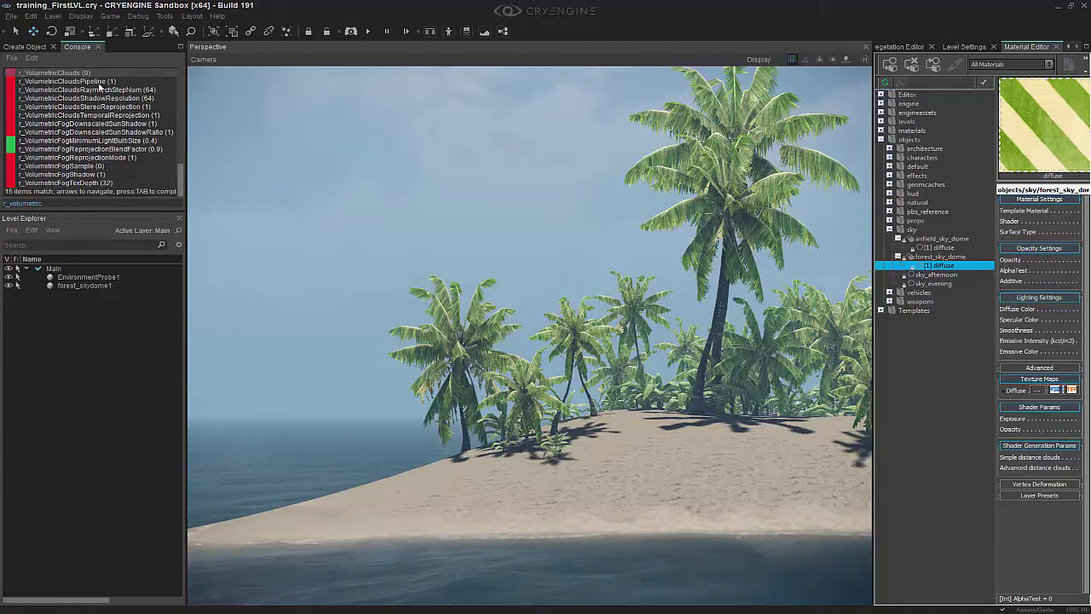
{"action": "type", "text": "umetric"}
{"action": "key", "text": "Tab"}
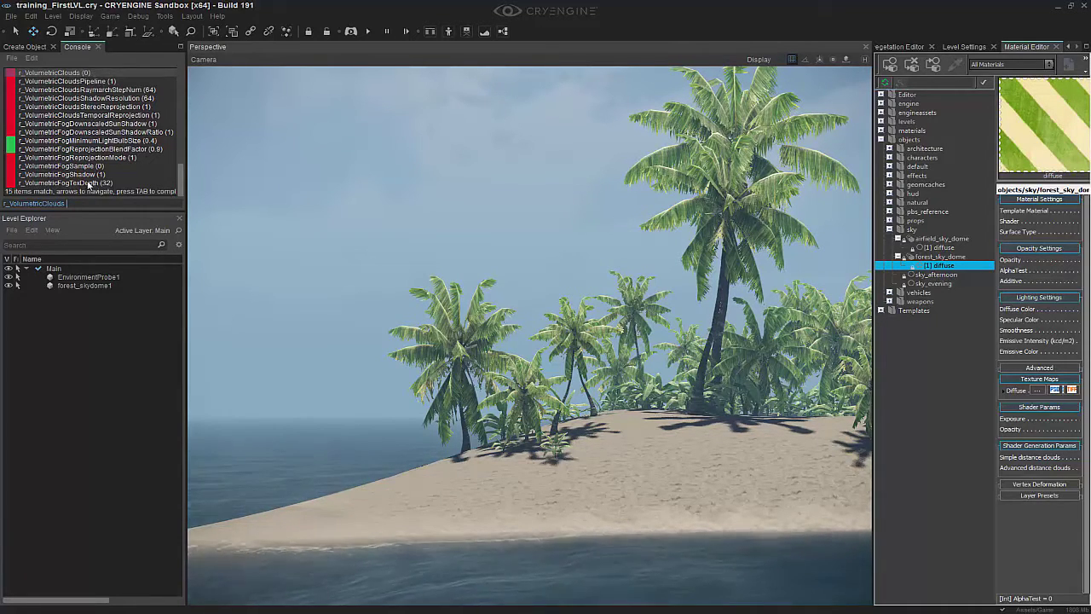
{"action": "type", "text": "1"}
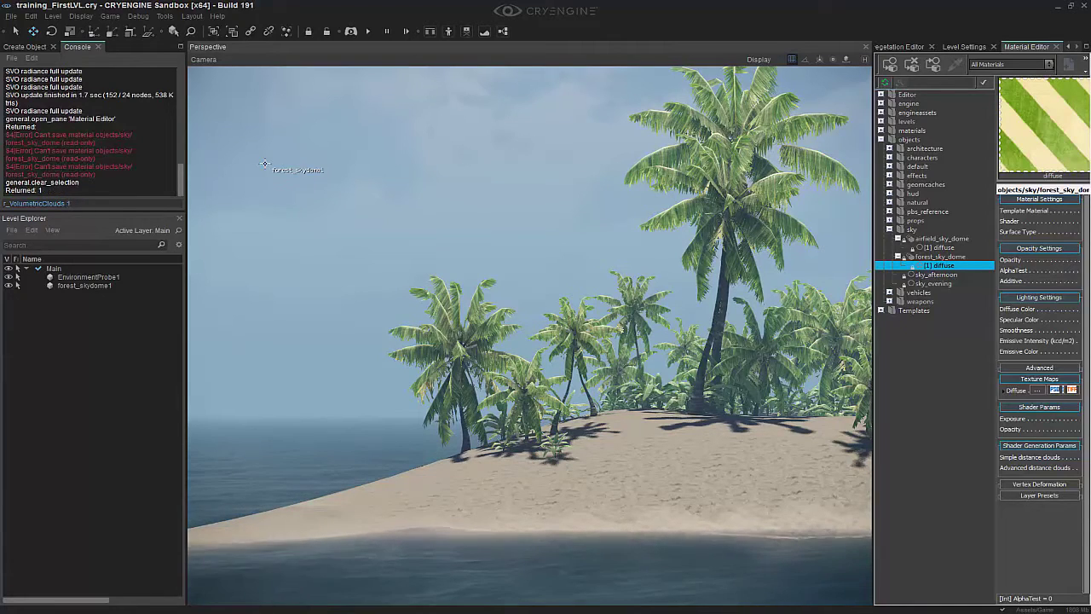
{"action": "key", "text": "Return"}
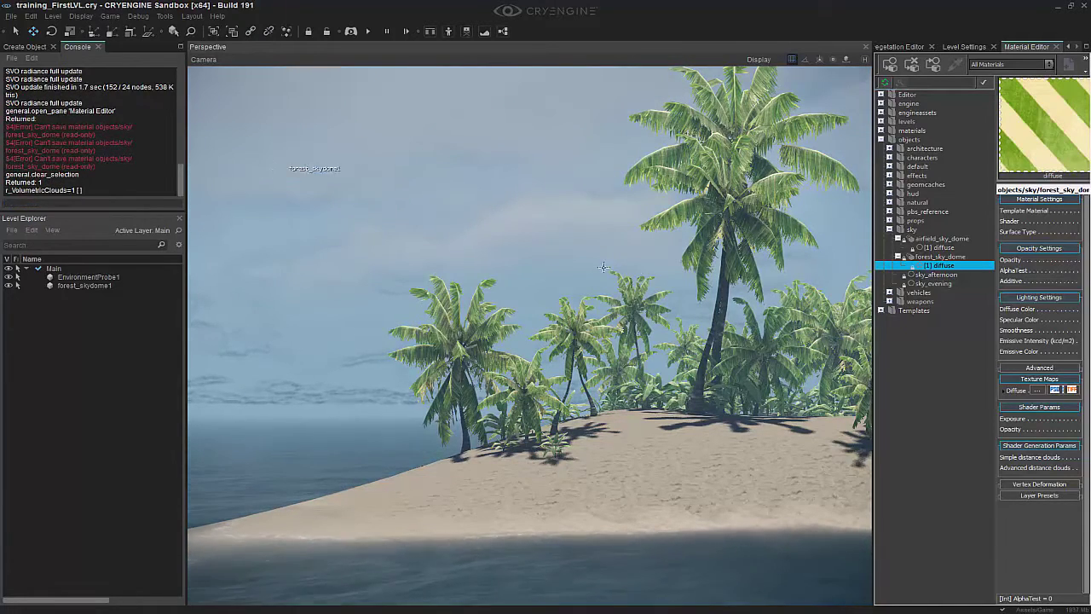
- Widen the Material Editor again and set the sky dome material's cloud Opacity to 0
{"action": "right_click_drag", "start_coordinate": [528, 333], "coordinate": [281, 288]}
{"action": "right_click_drag", "start_coordinate": [744, 317], "coordinate": [790, 349]}
{"action": "left_click", "coordinate": [872, 395]}
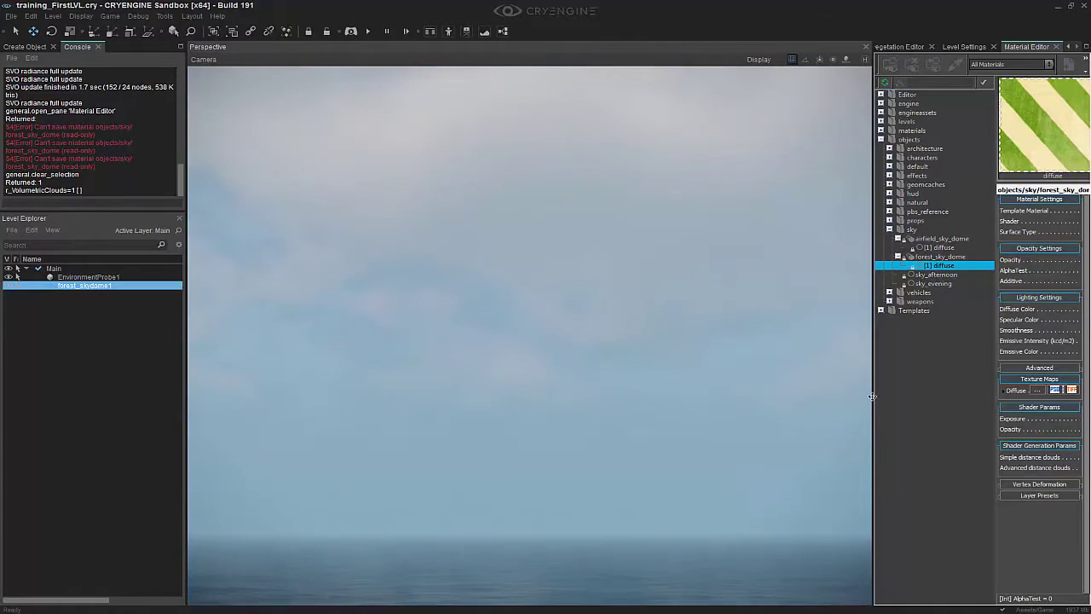
{"action": "left_click_drag", "start_coordinate": [874, 395], "coordinate": [732, 420]}
{"action": "left_click_drag", "start_coordinate": [1001, 429], "coordinate": [952, 438]}
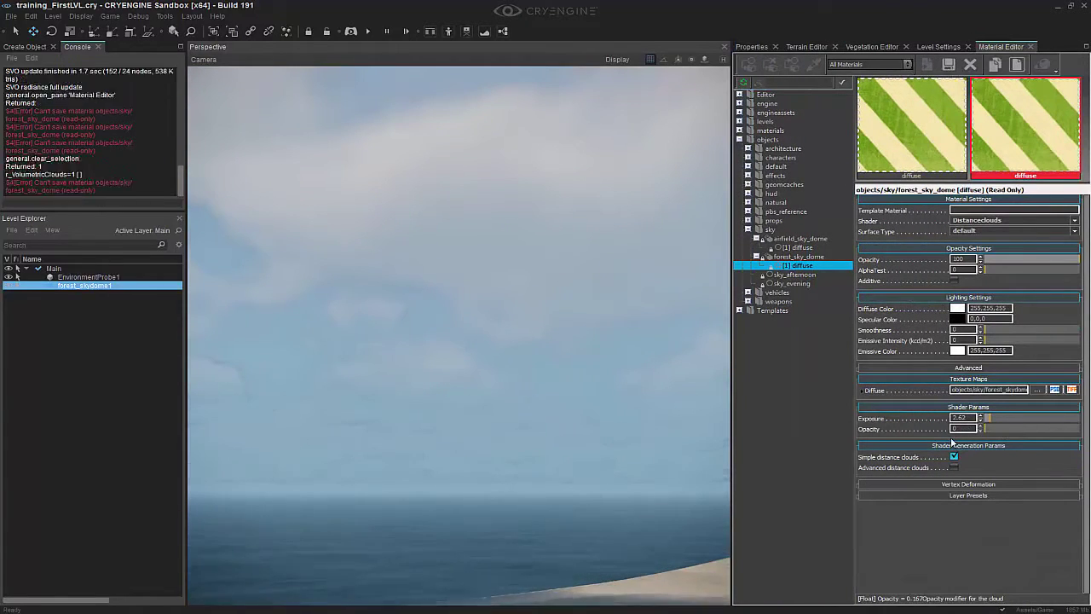
- Examine the volumetric clouds from several positions around the island and clear the selection
{"action": "right_click_drag", "start_coordinate": [519, 457], "coordinate": [464, 499]}
{"action": "key", "text": "w"}
{"action": "right_click_drag", "start_coordinate": [511, 556], "coordinate": [678, 341]}
{"action": "scroll", "coordinate": [588, 537], "scroll_direction": "up", "scroll_amount": 6}
{"action": "right_click_drag", "start_coordinate": [682, 427], "coordinate": [653, 523]}
{"action": "scroll", "coordinate": [680, 493], "scroll_direction": "up", "scroll_amount": 2}
{"action": "left_click", "coordinate": [656, 524]}
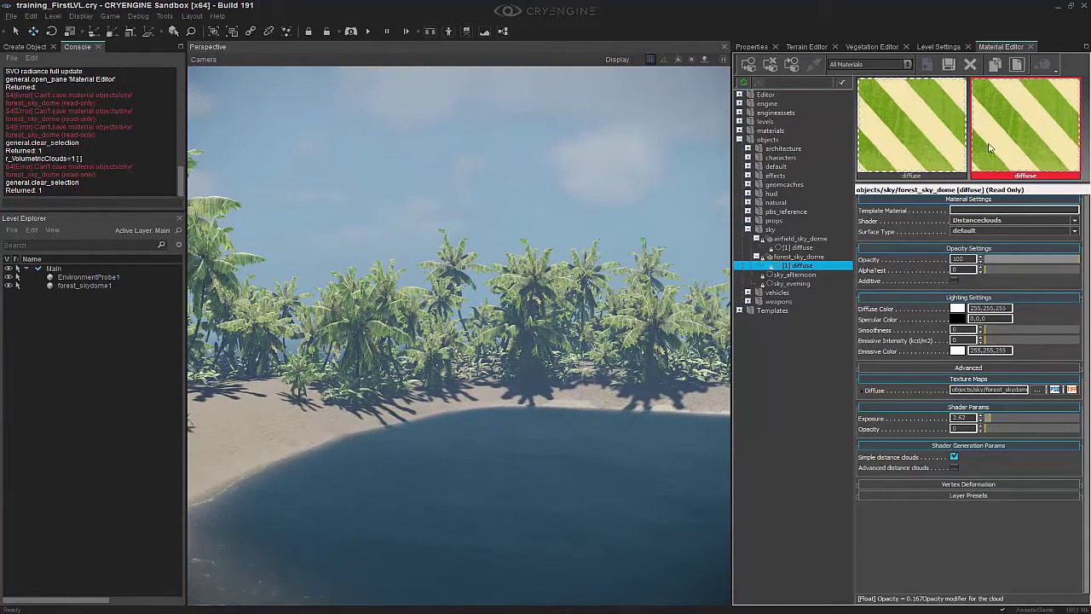
- Open the Environment Editor and dock it alongside the Material Editor
{"action": "left_click", "coordinate": [171, 17]}
{"action": "left_click", "coordinate": [209, 103]}
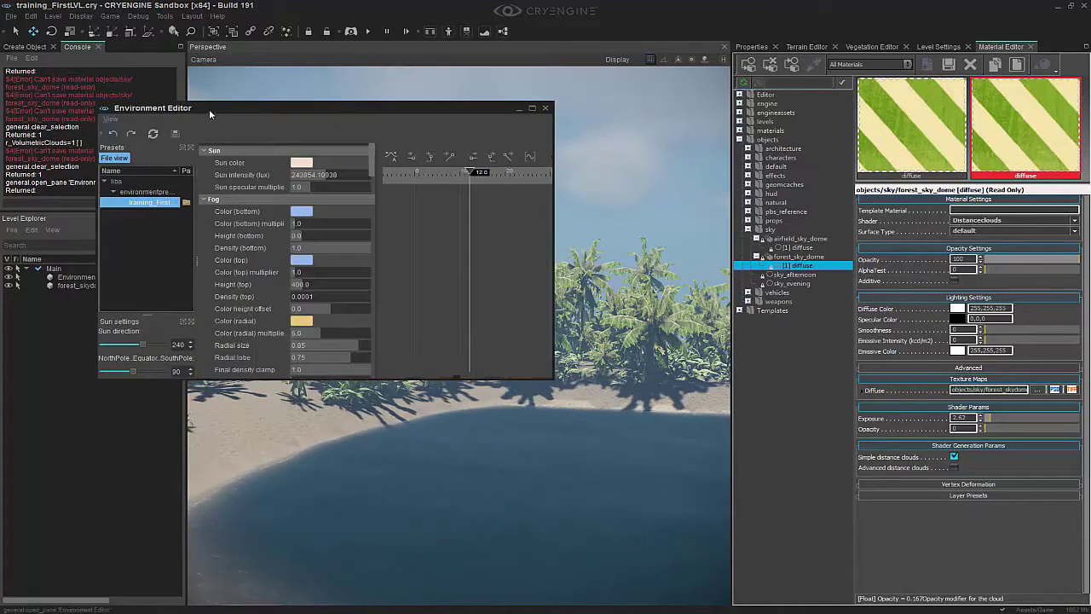
{"action": "left_click_drag", "start_coordinate": [209, 109], "coordinate": [911, 324]}
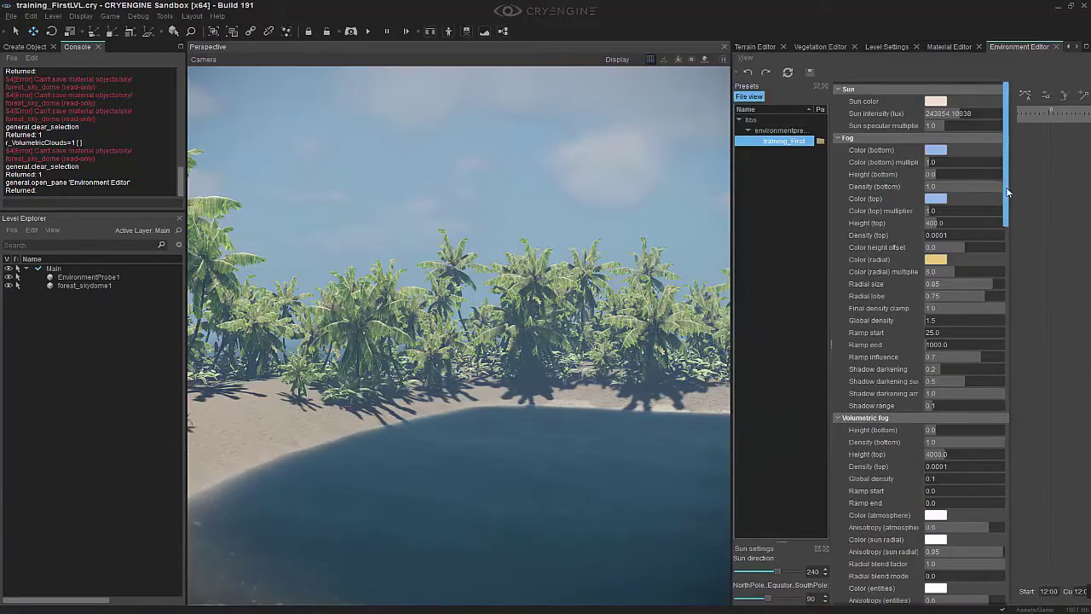
- Set the Clouds altitude in the Volumetric Clouds settings to 500
{"action": "mouse_move", "coordinate": [1008, 194]}
{"action": "left_mouse_down"}
{"action": "mouse_move", "coordinate": [987, 344]}
{"action": "mouse_move", "coordinate": [999, 409]}
{"action": "left_mouse_up"}
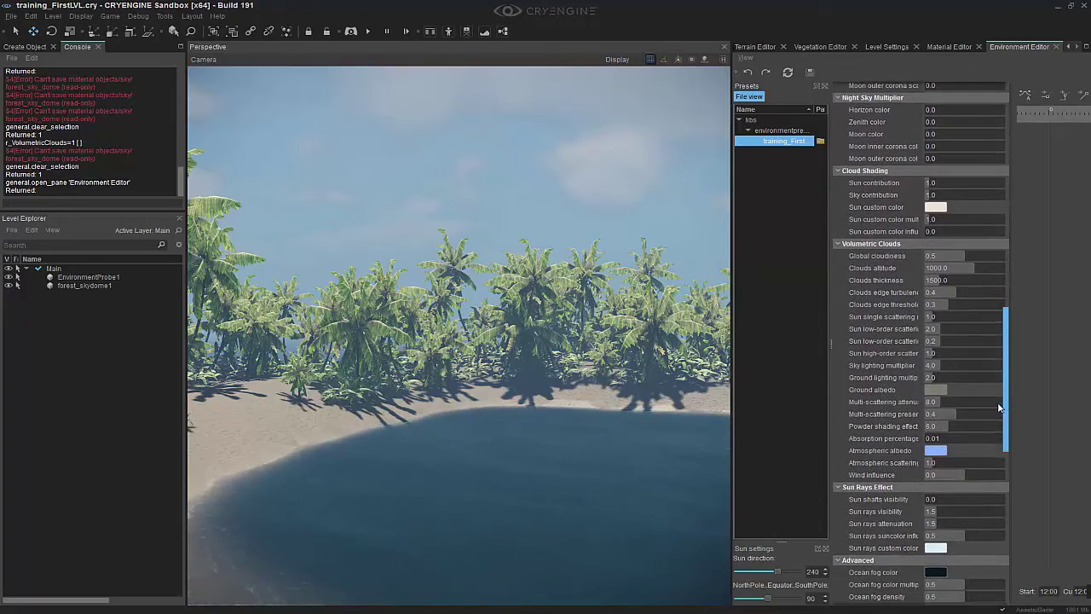
{"action": "left_click", "coordinate": [968, 266]}
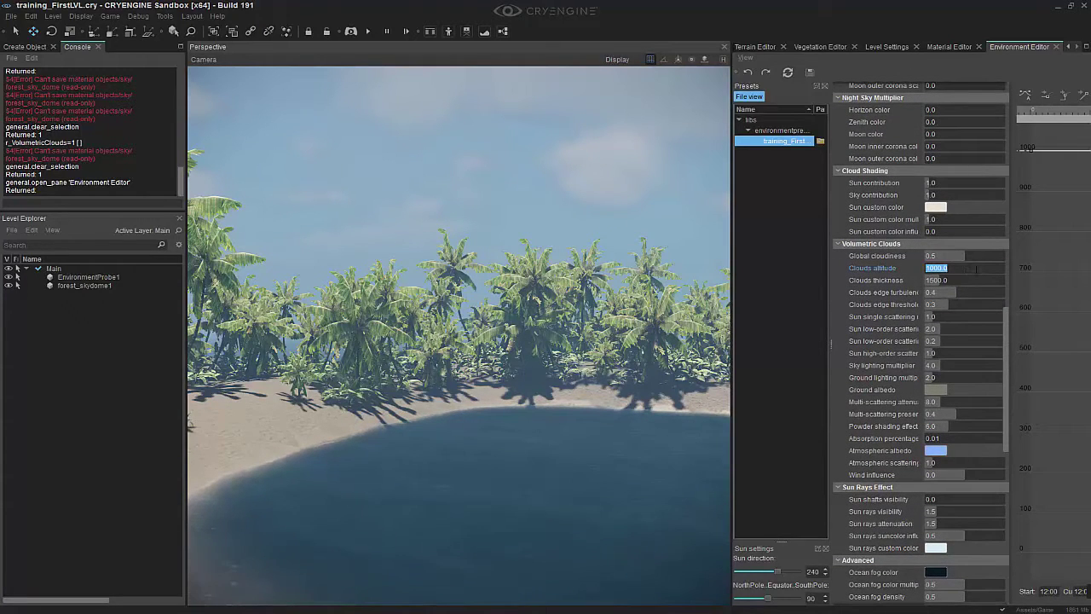
{"action": "type", "text": "50"}
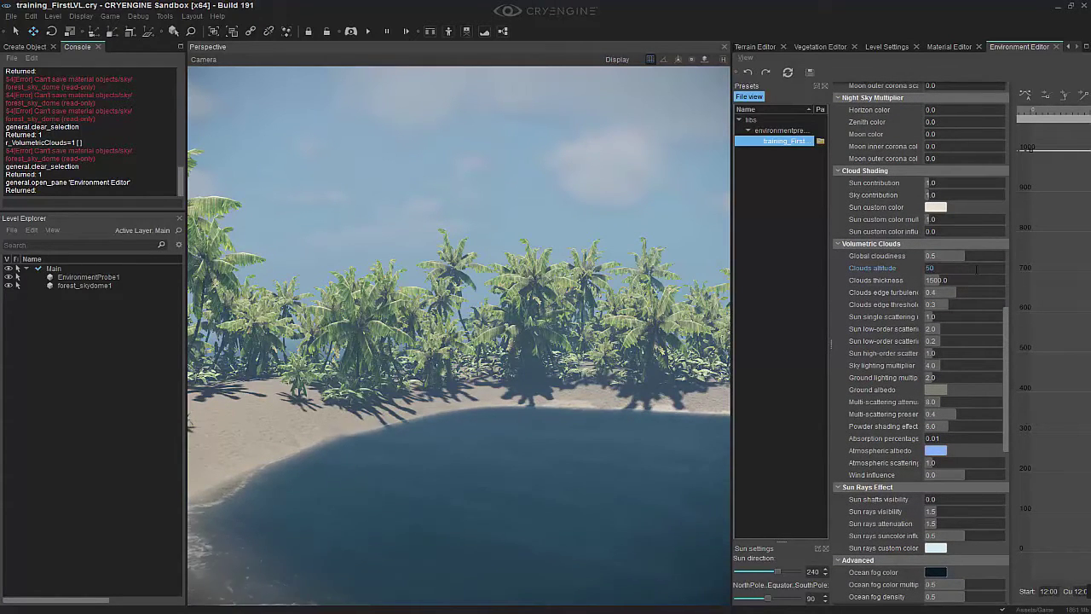
{"action": "type", "text": "0"}
{"action": "key", "text": "Return"}
- View the whole island with the lowered clouds and raise the volumetric Global cloudiness to 1.0
{"action": "right_click_drag", "start_coordinate": [631, 274], "coordinate": [494, 337]}
{"action": "key", "text": "s"}
{"action": "key", "text": "w"}
{"action": "key", "text": "s"}
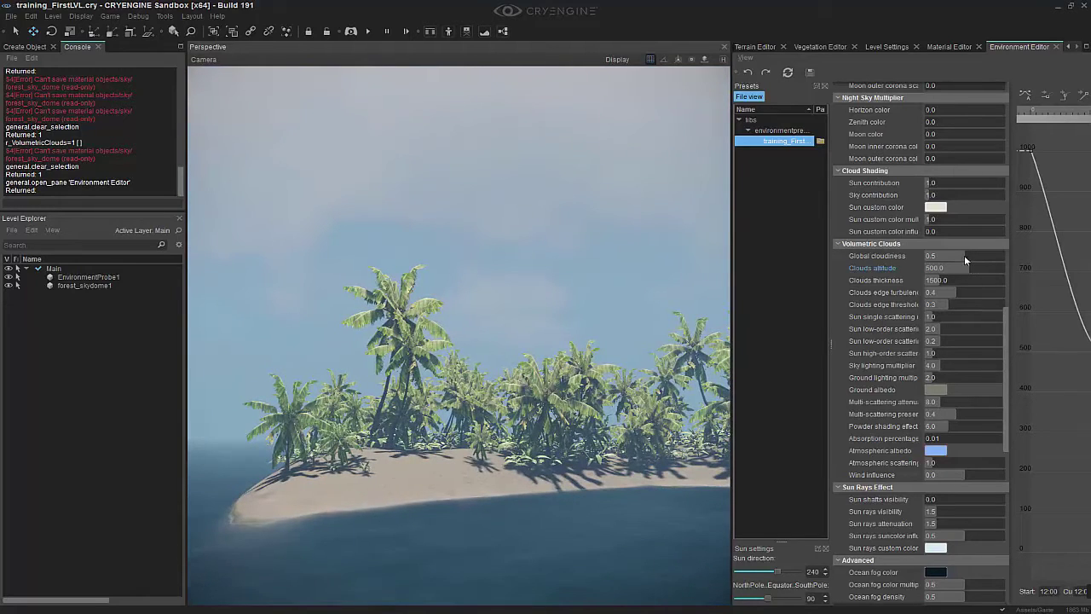
{"action": "left_click", "coordinate": [966, 255]}
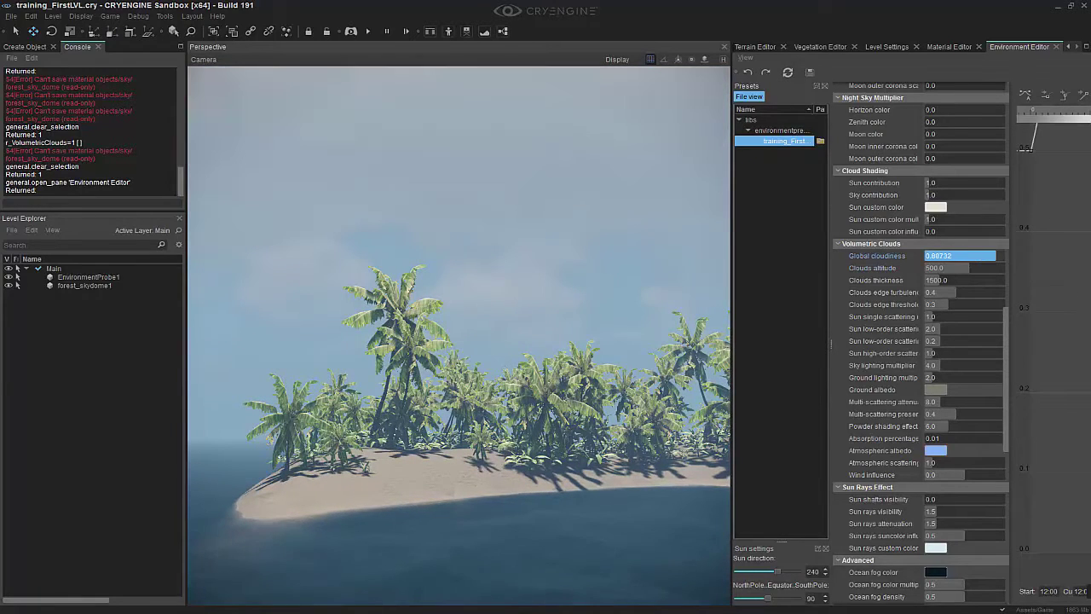
- Set the sun direction to 118 and check the clouds and palm shadows across the island
{"action": "middle_click_drag", "start_coordinate": [514, 329], "coordinate": [514, 86]}
{"action": "right_click_drag", "start_coordinate": [514, 341], "coordinate": [517, 365]}
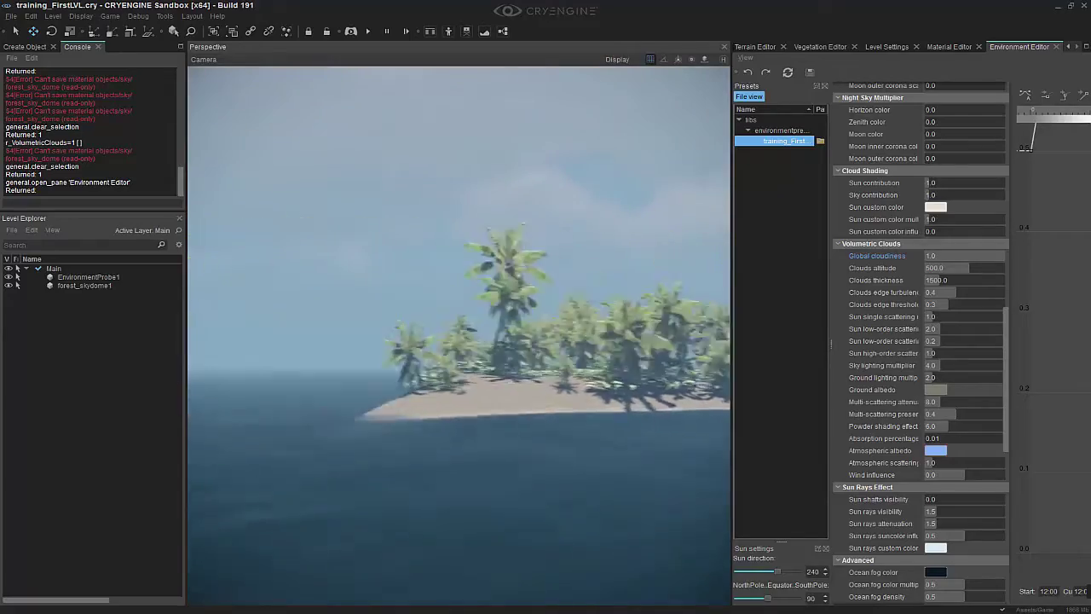
{"action": "key", "text": "w"}
{"action": "key", "text": "s"}
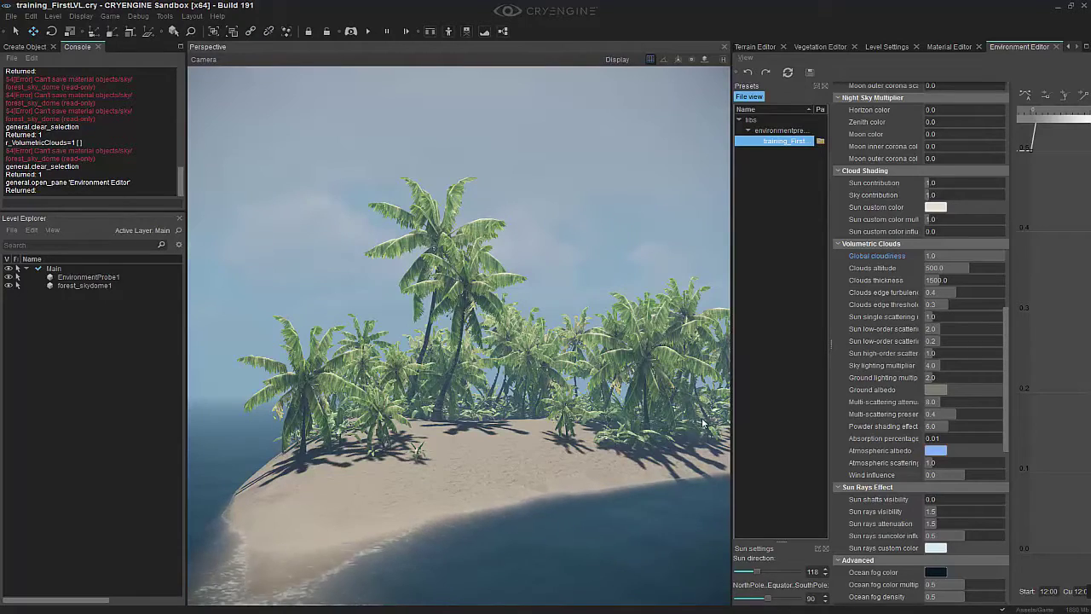
{"action": "right_click_drag", "start_coordinate": [544, 211], "coordinate": [561, 196]}
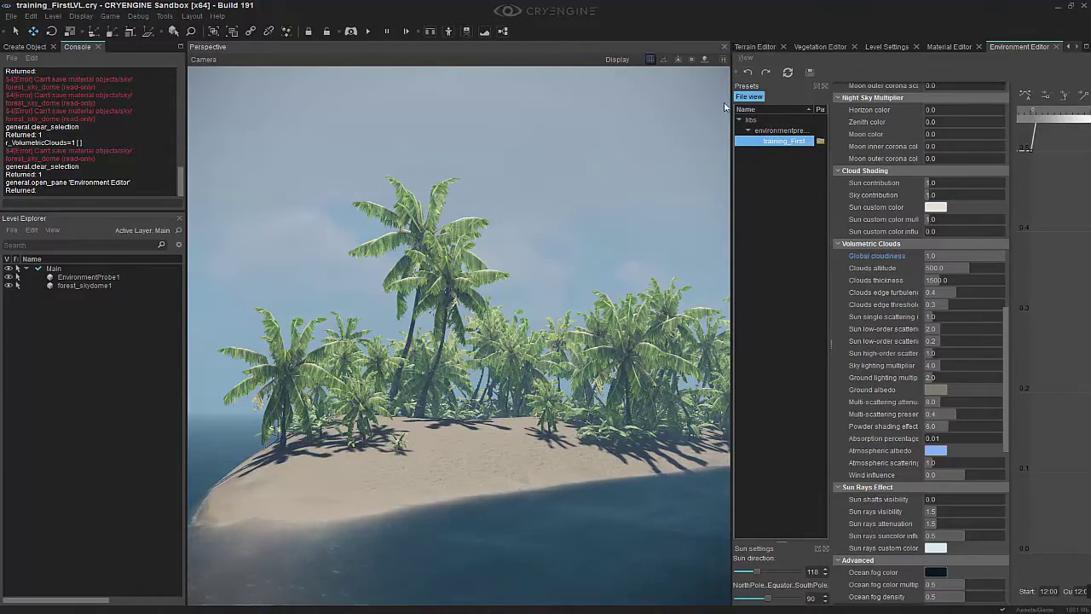
- Enlarge the viewport and examine the island's final clouds, lighting and shadows
{"action": "left_click_drag", "start_coordinate": [734, 112], "coordinate": [885, 119]}
{"action": "scroll", "coordinate": [766, 189], "scroll_direction": "up", "scroll_amount": 2}
{"action": "scroll", "coordinate": [766, 191], "scroll_direction": "down", "scroll_amount": 3}
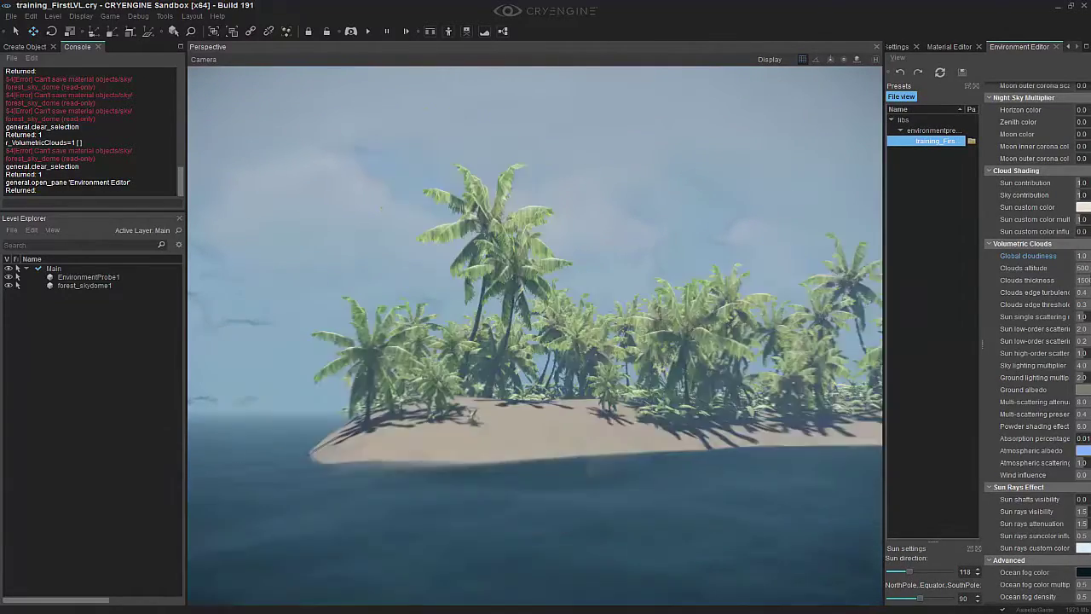
{"action": "scroll", "coordinate": [766, 201], "scroll_direction": "up", "scroll_amount": 2}
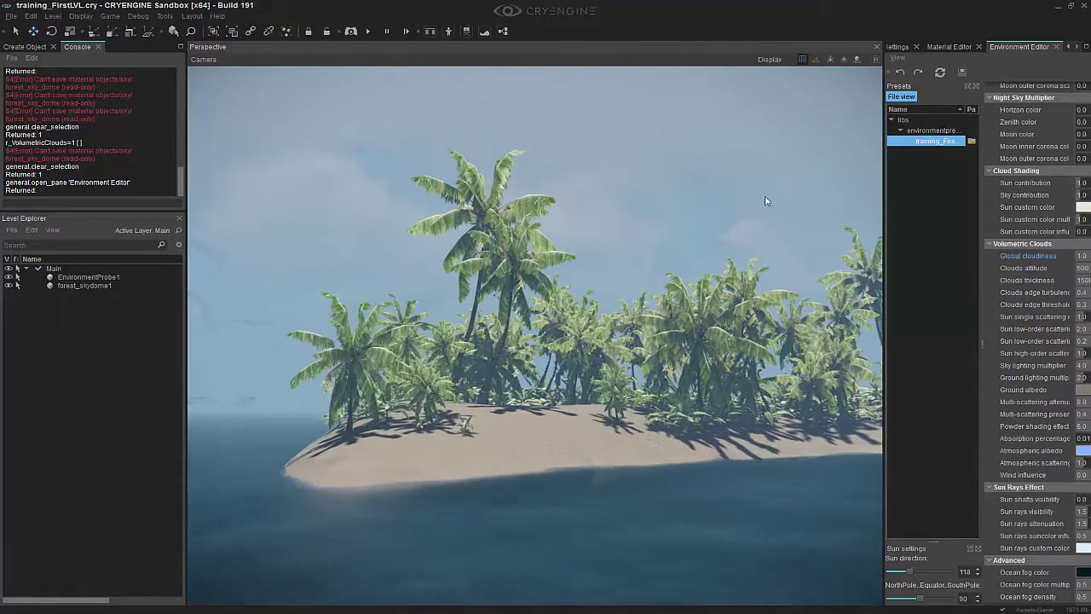
{"action": "scroll", "coordinate": [766, 201], "scroll_direction": "up", "scroll_amount": 3}
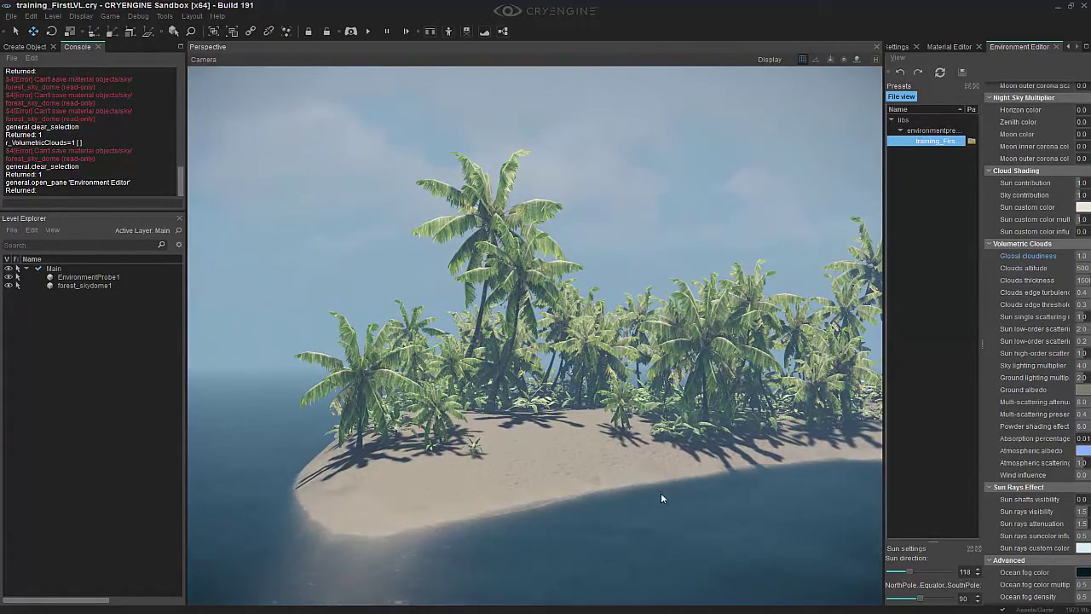
{"action": "scroll", "coordinate": [693, 517], "scroll_direction": "up", "scroll_amount": 2}
{"action": "scroll", "coordinate": [693, 517], "scroll_direction": "up", "scroll_amount": 2}
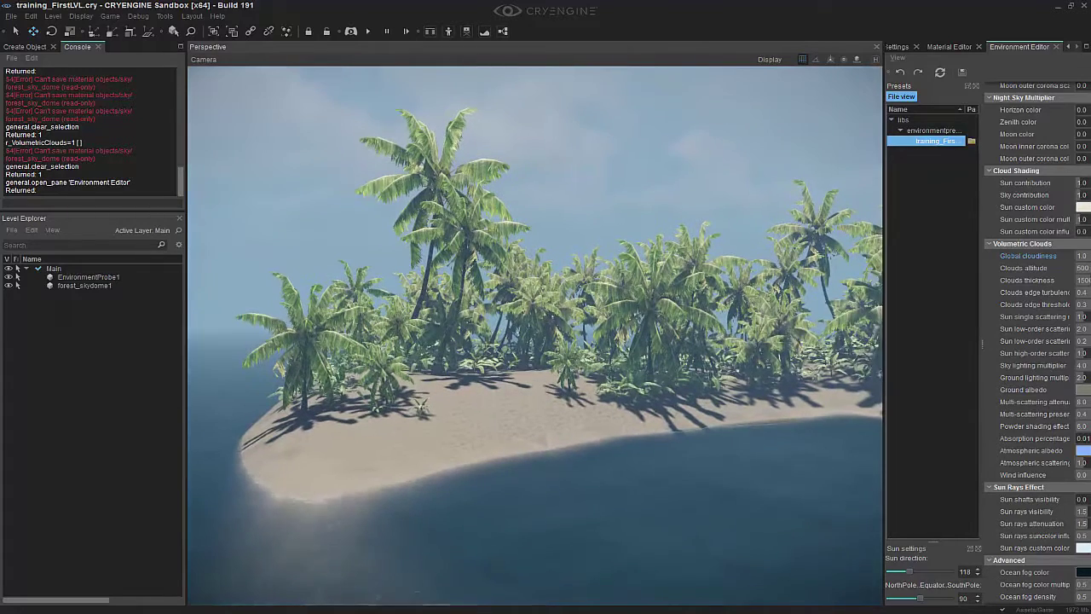
{"action": "right_click_drag", "start_coordinate": [693, 517], "coordinate": [693, 488]}
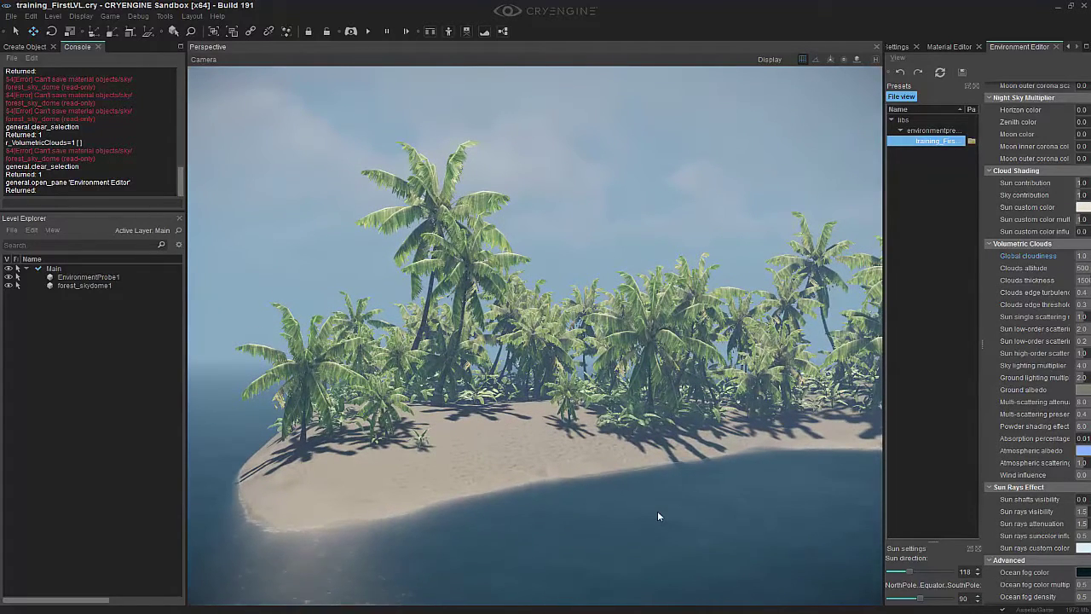